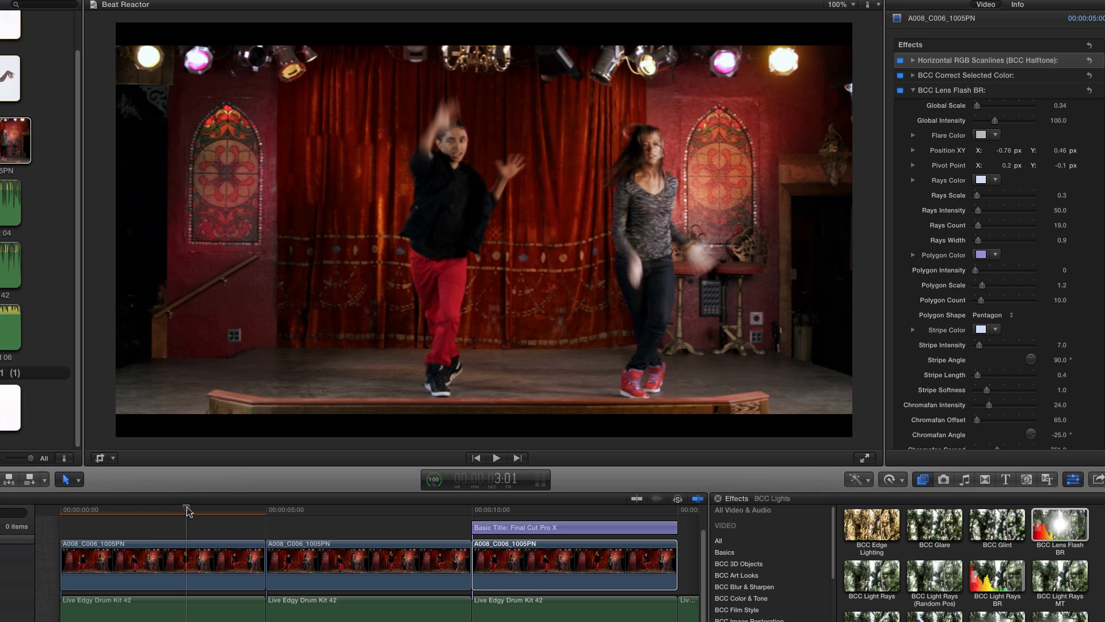
- Play through the timeline to compare the untreated first clip with the finished effects on the clip titled Final Cut Pro X
mouse_move(187, 513)
mouse_down()
mouse_move(250, 520)
mouse_move(61, 510)
mouse_up()
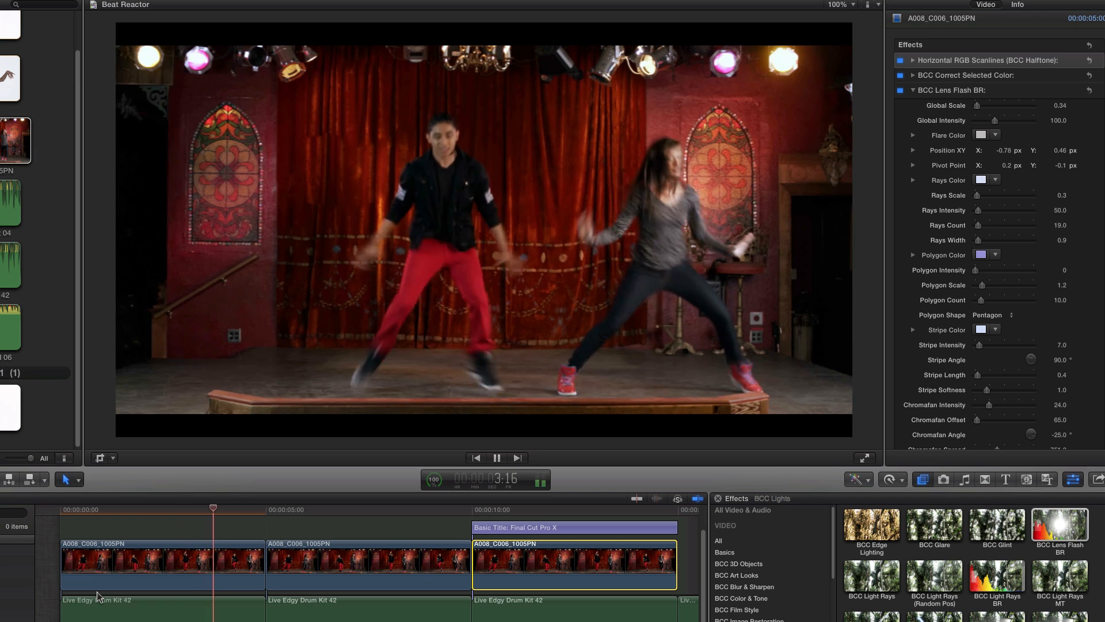
key(space)
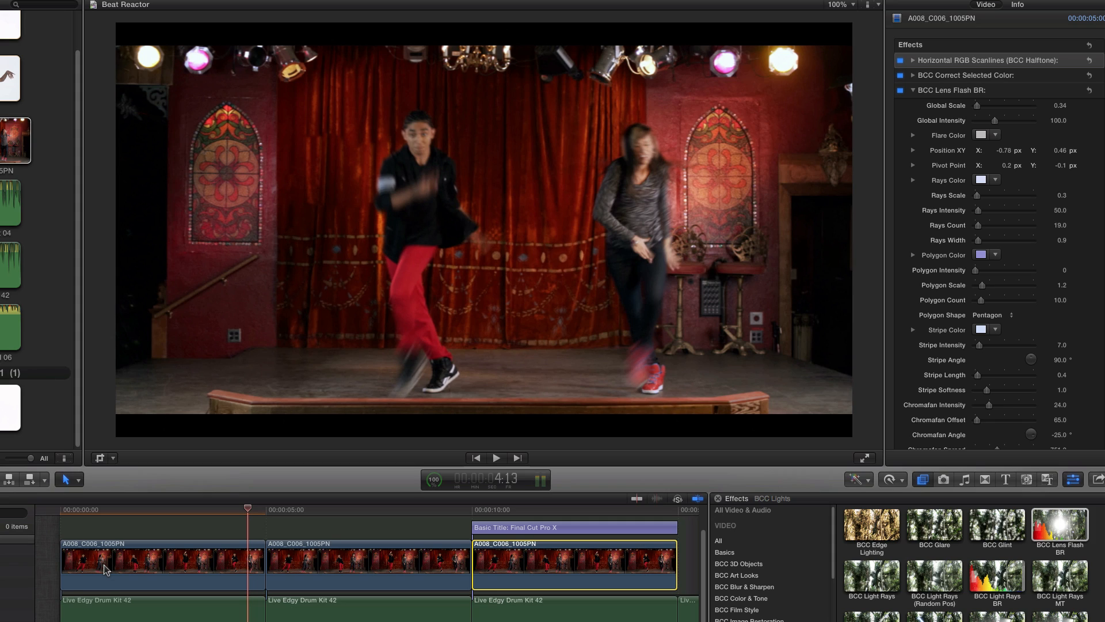
key(slash)
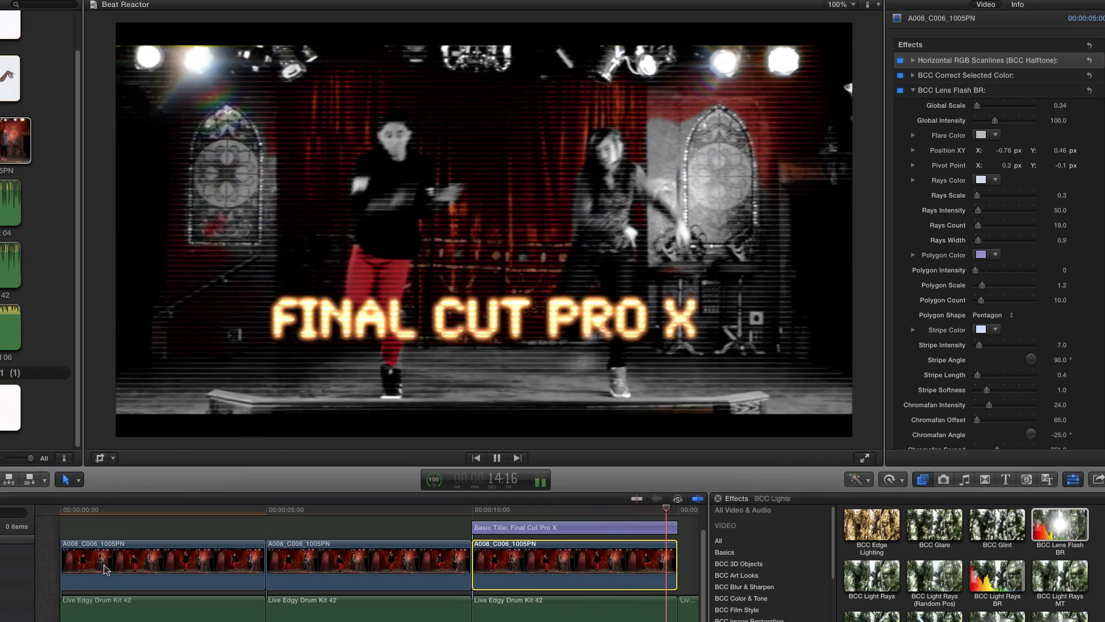
key(space)
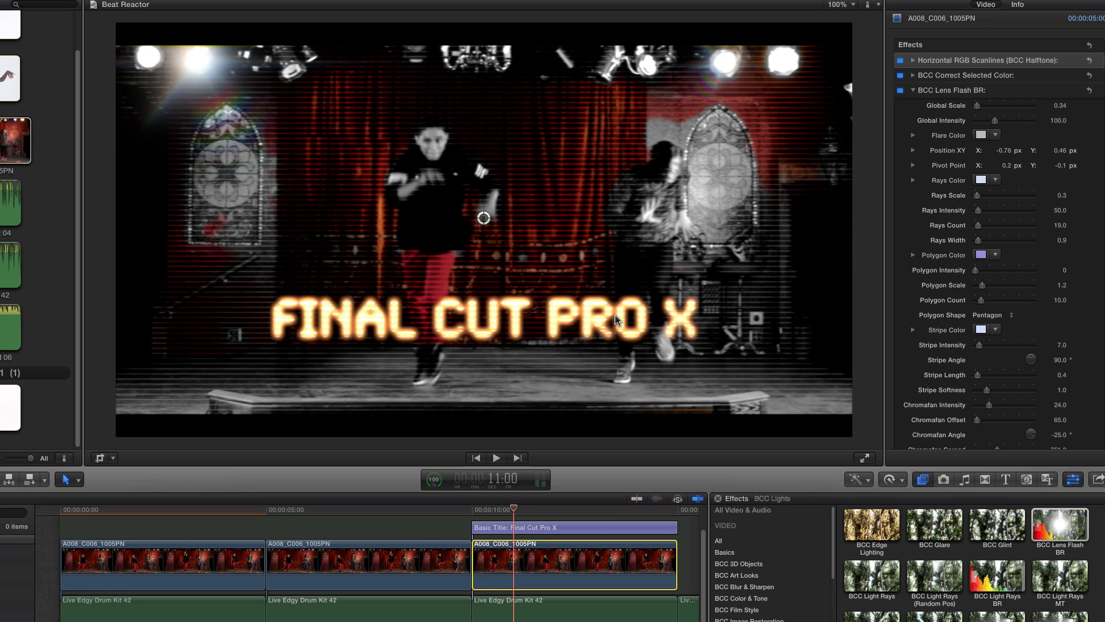
key(space)
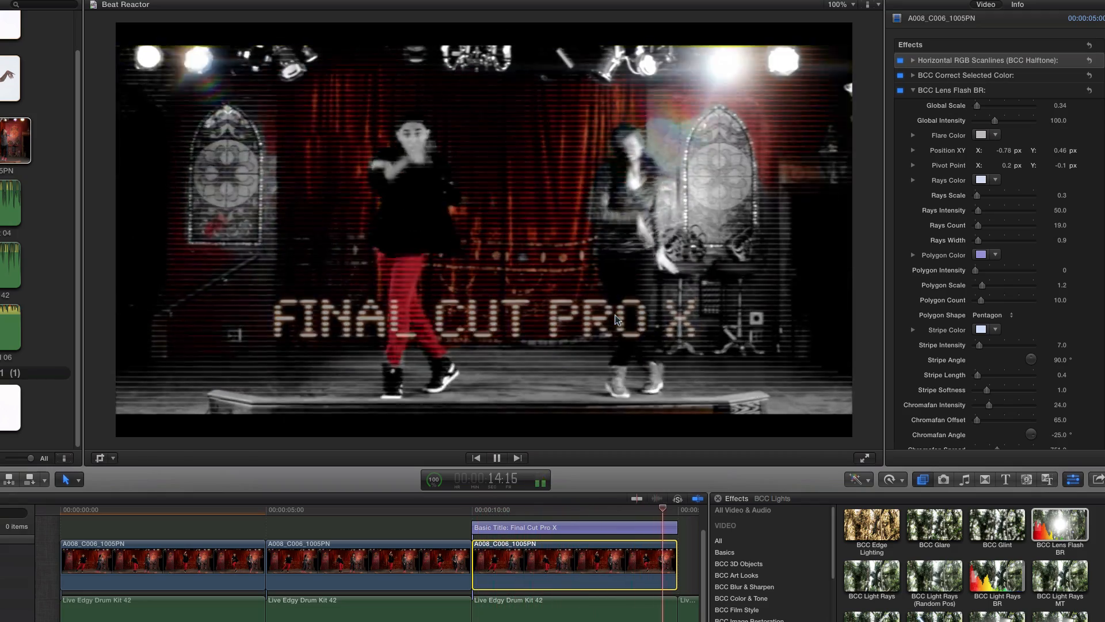
key(space)
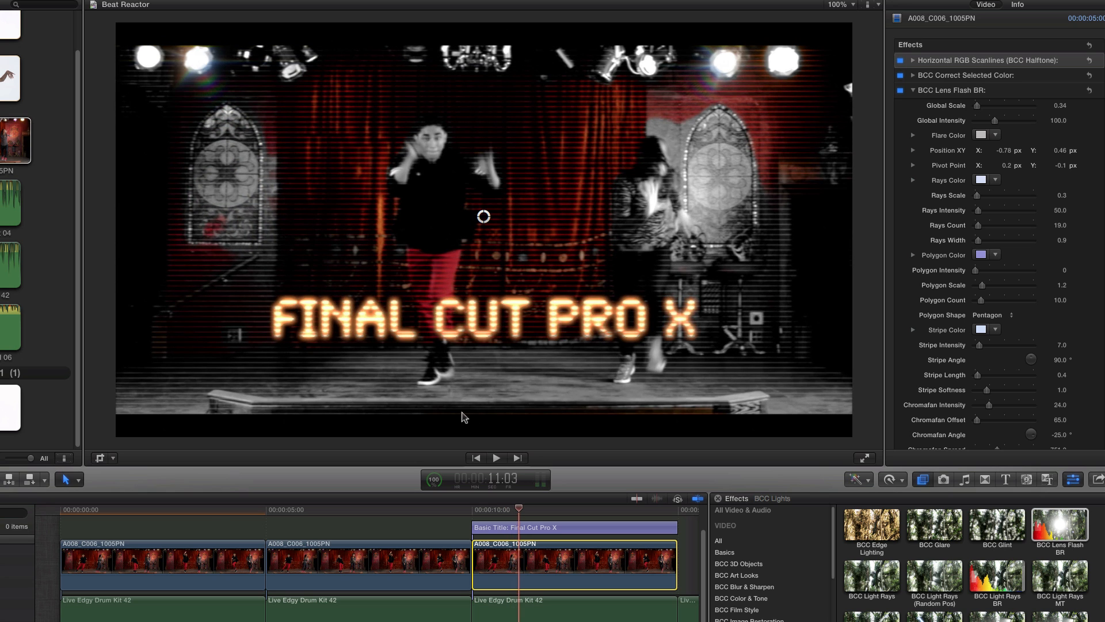
- Return the playhead to the start of the timeline and apply the BCC Lens Flash BR effect to the first video clip
click(208, 513)
drag(211, 521, 60, 510)
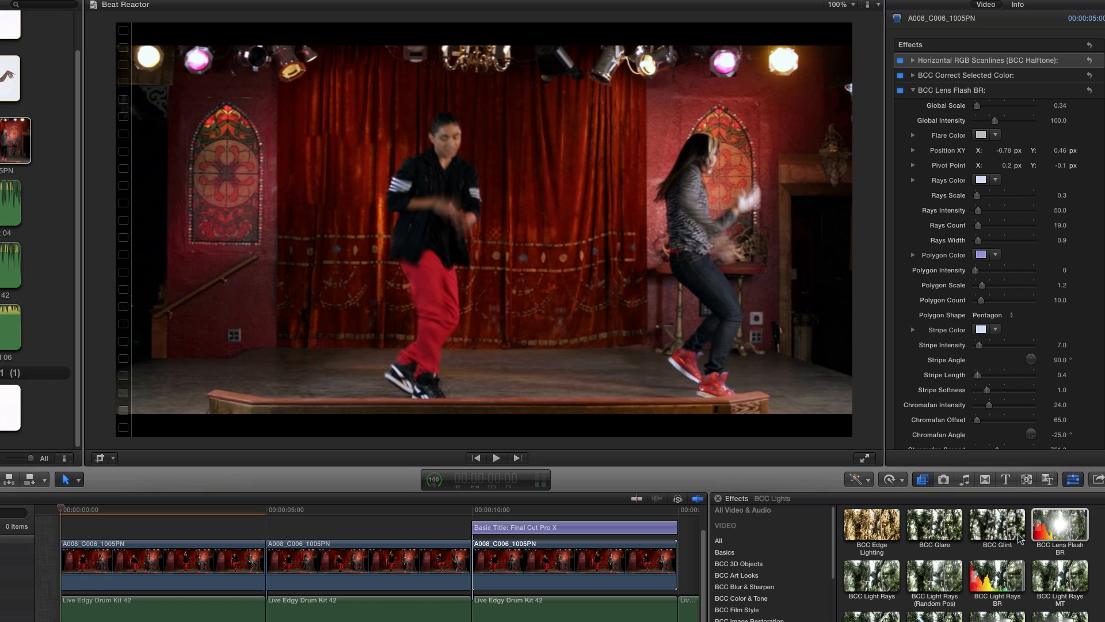
click(1045, 532)
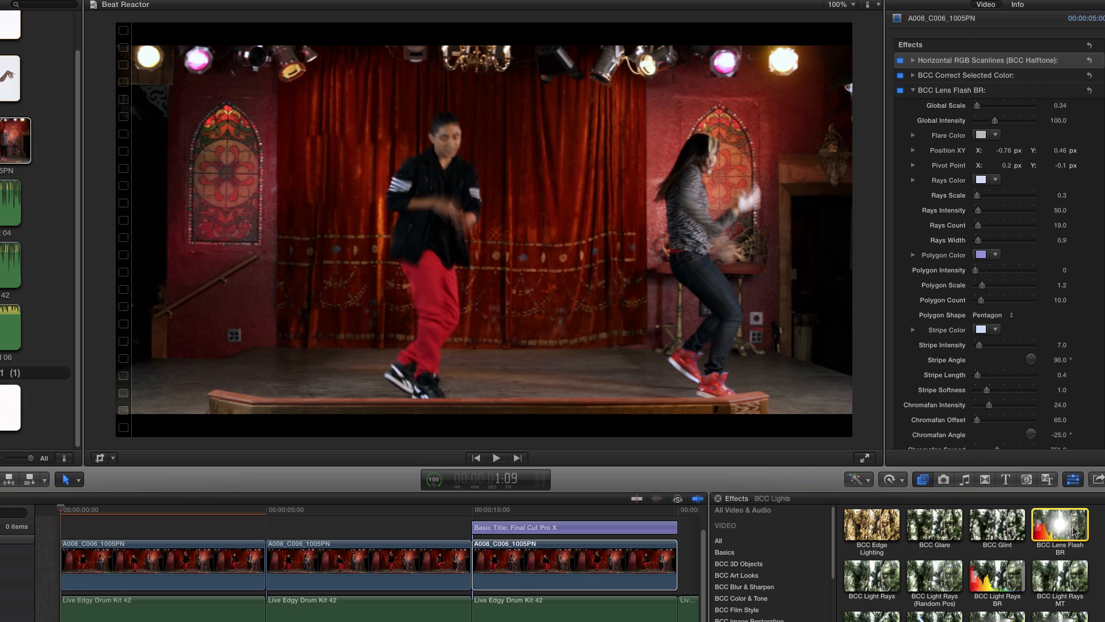
drag(1071, 525, 141, 570)
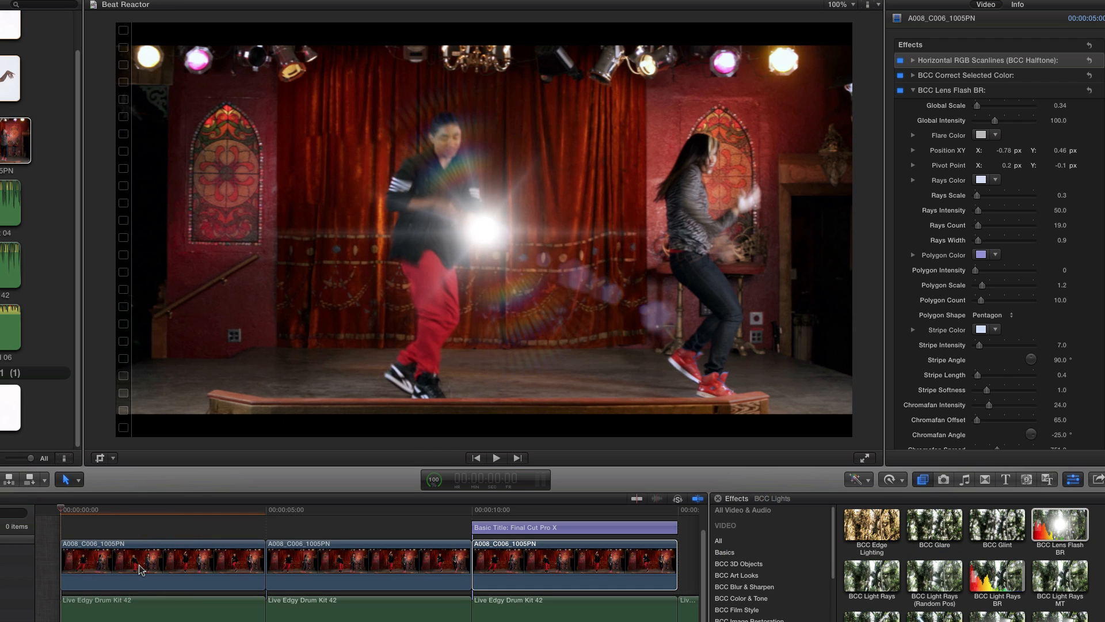
- Place the first clip's flare on the purple stage light at X -0.77, Y 0.46, with its pivot point at X 0.15, Y -0.17
click(144, 567)
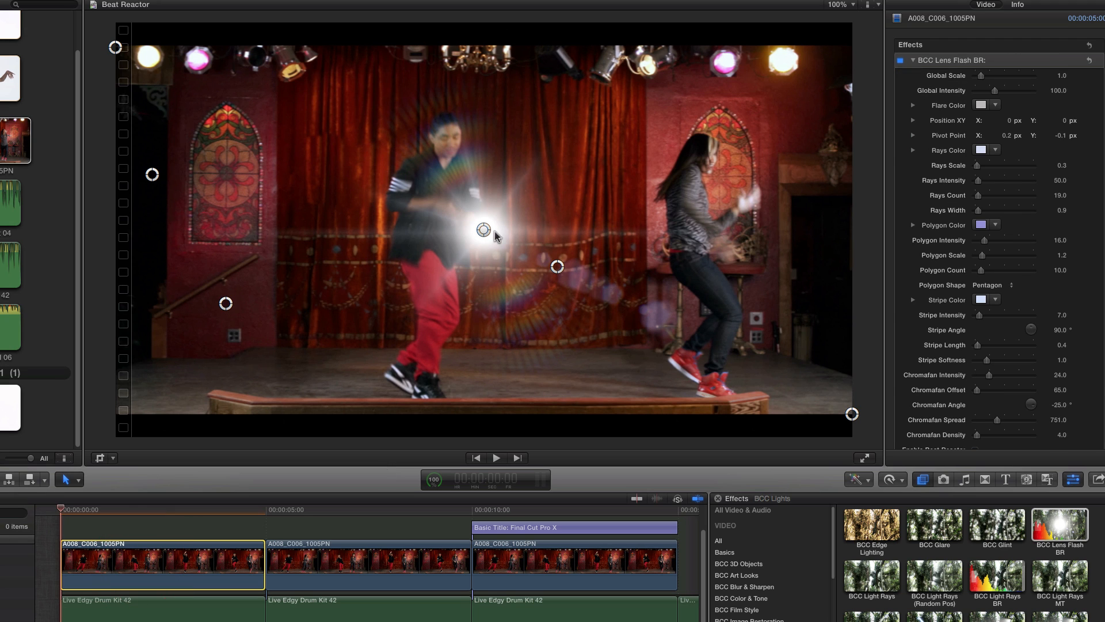
drag(483, 230, 199, 61)
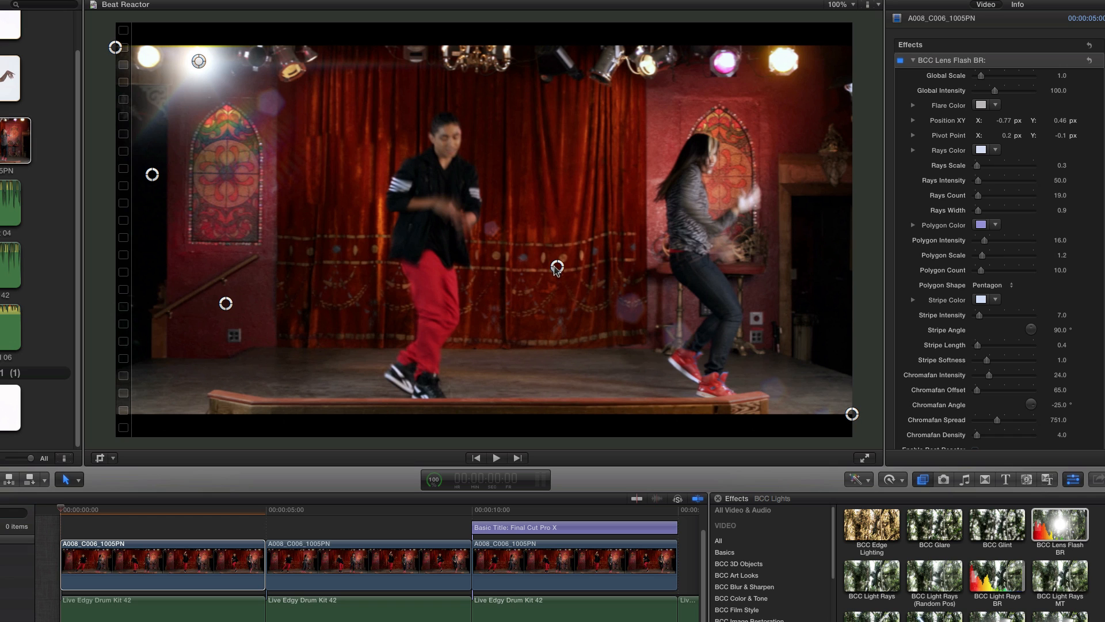
drag(557, 266, 539, 291)
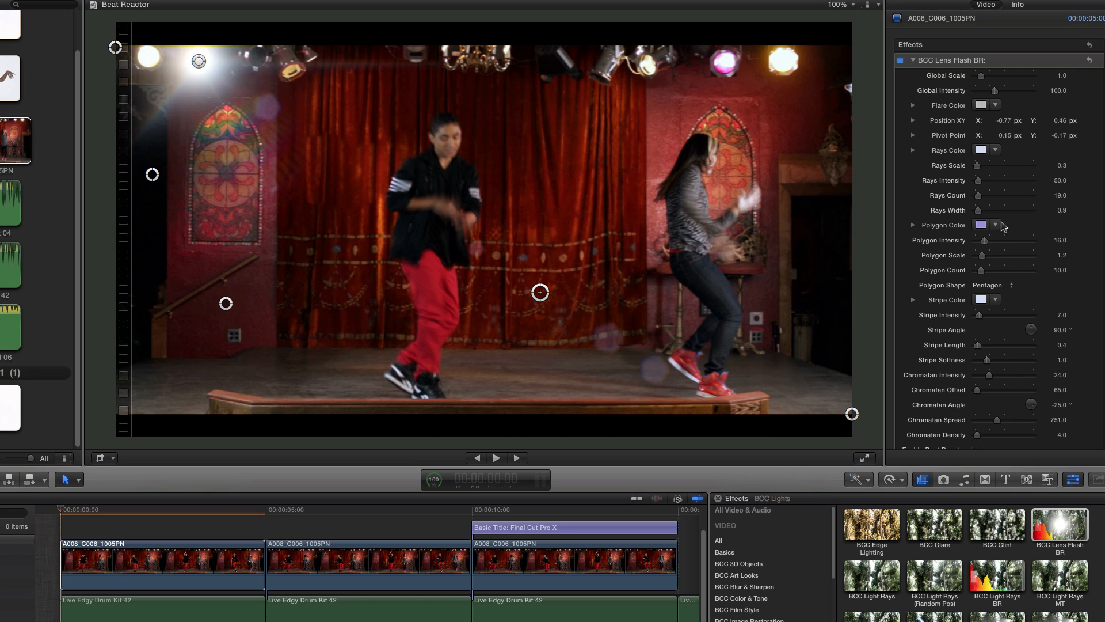
- Set the lens flash's Polygon Scale to 3.86 and Polygon Intensity to 0
click(1000, 258)
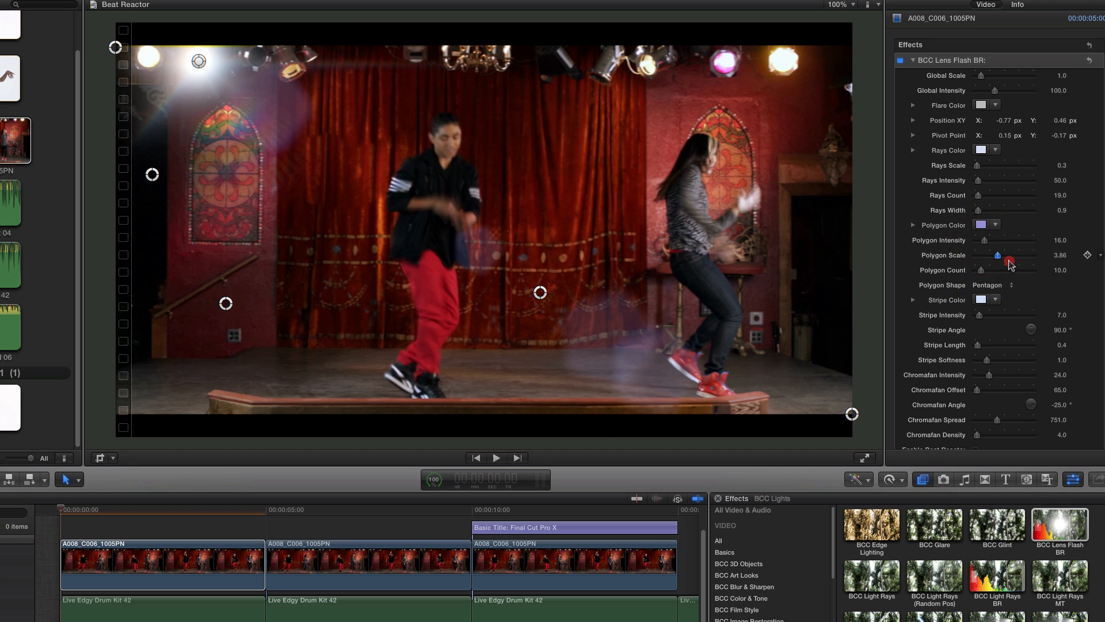
click(1001, 257)
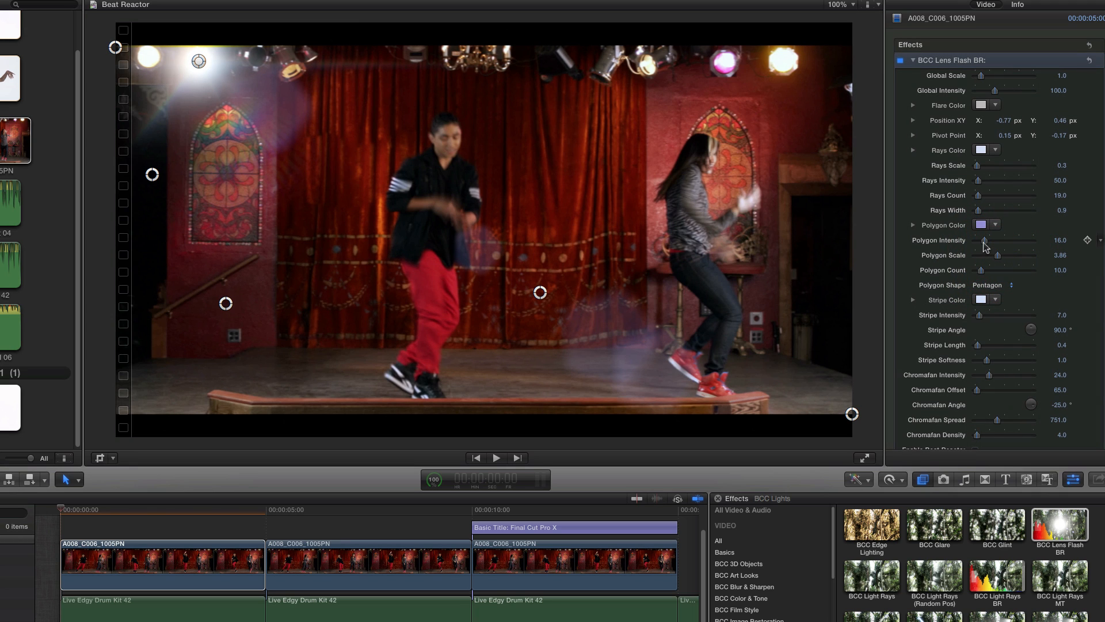
drag(984, 241, 957, 242)
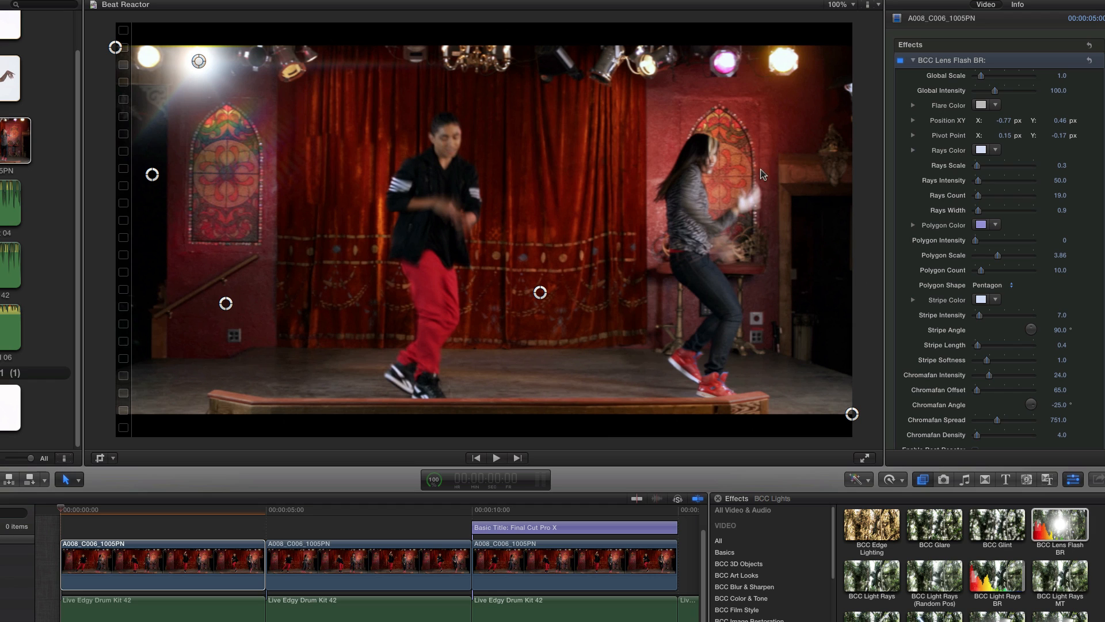
- Keep Effect On Flare at Add to Global Scale and set the lens flash's Global Scale to 0
mouse_move(1095, 163)
scroll(1062, 198, down, 10)
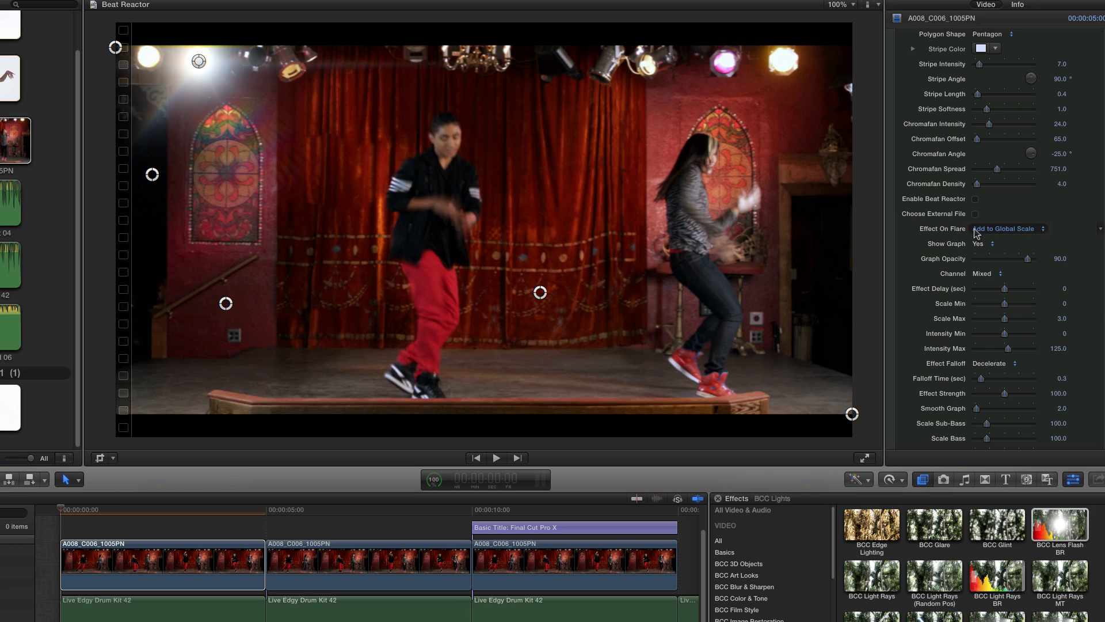
click(1007, 230)
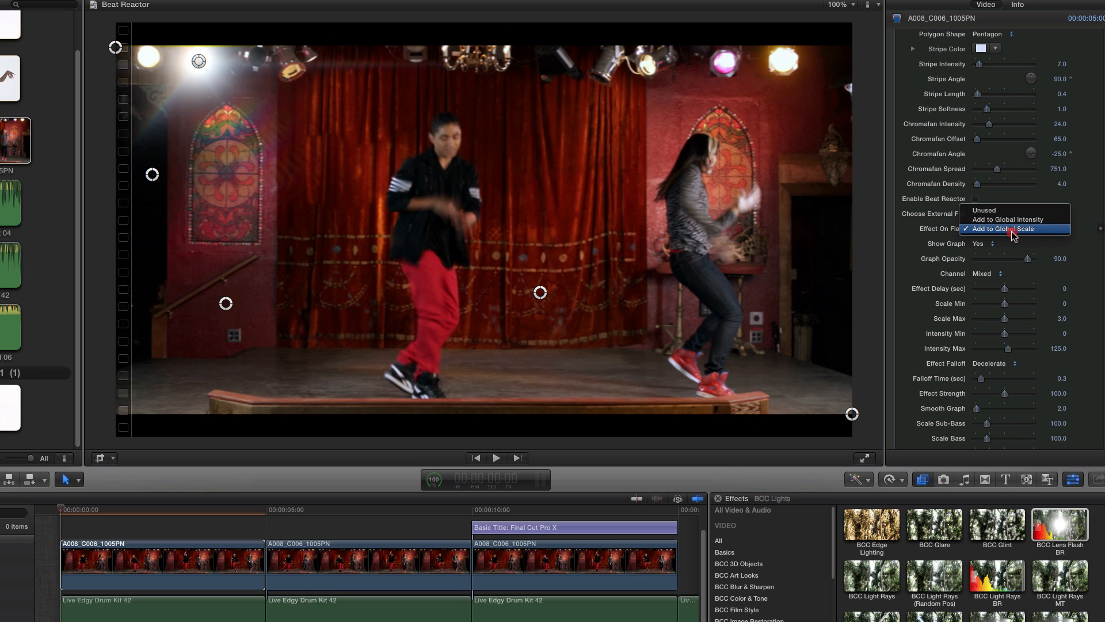
click(1013, 229)
click(1016, 229)
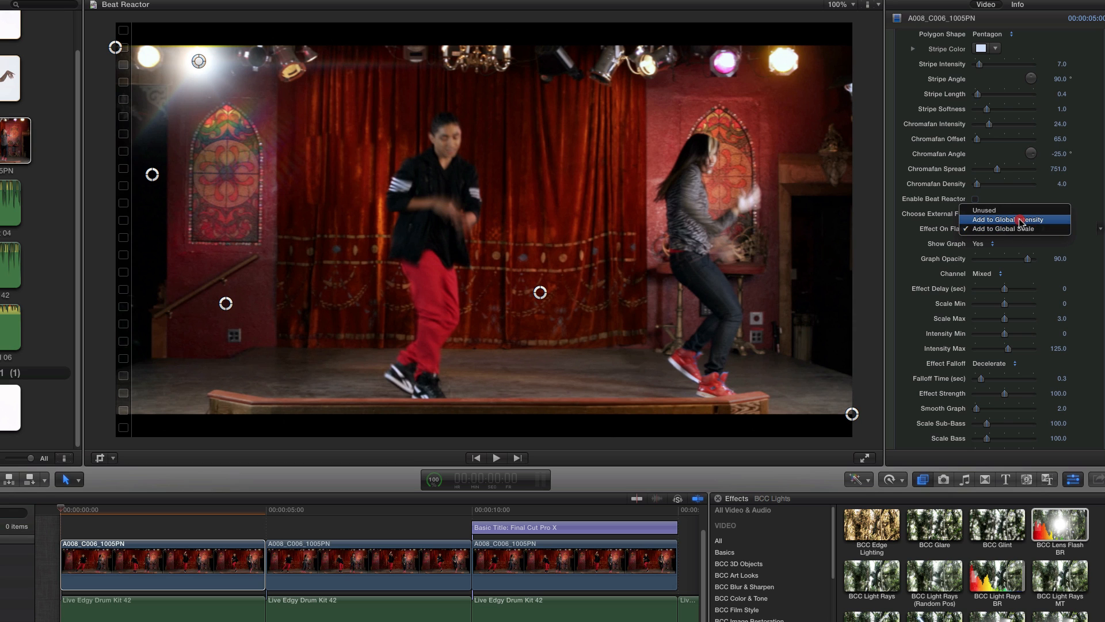
click(1022, 230)
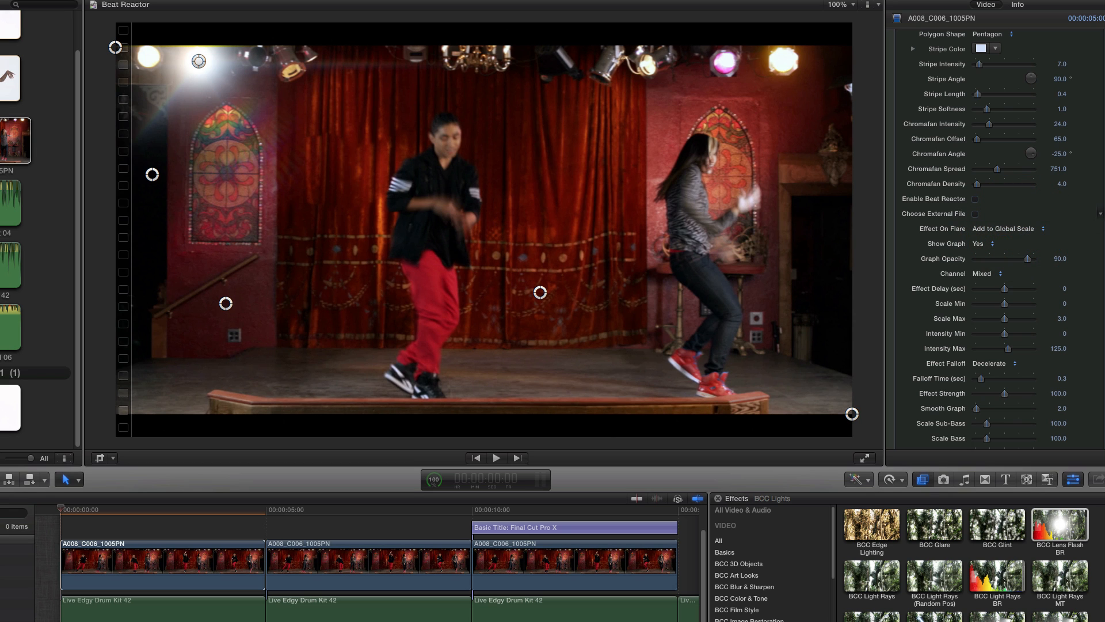
scroll(996, 236, up, 10)
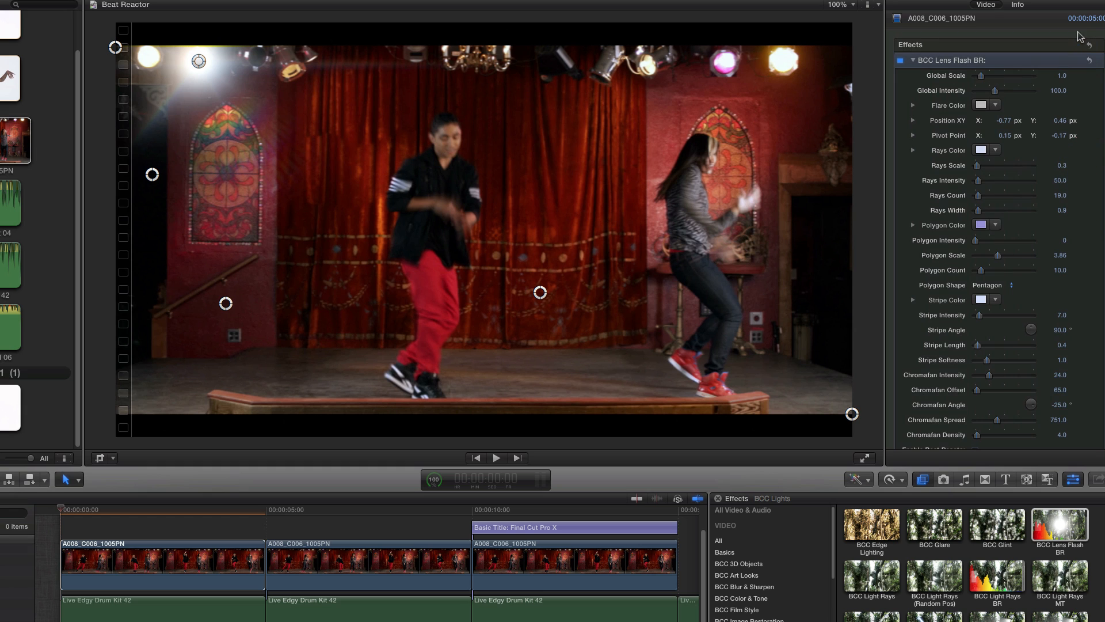
drag(982, 76, 958, 91)
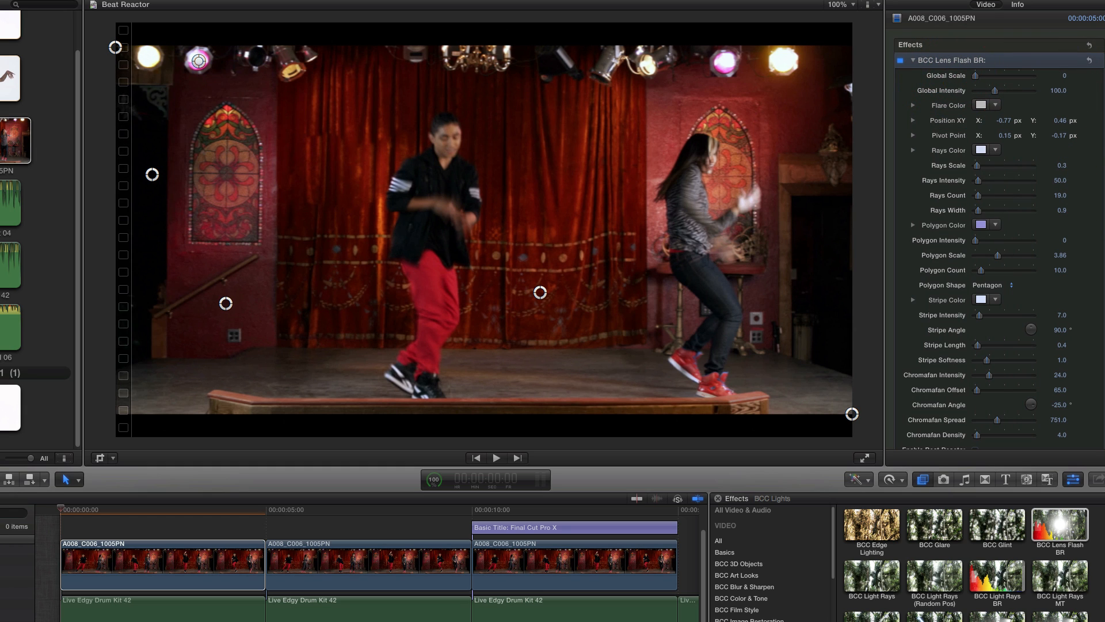
- Review the Beat Reactor parameters and inspect the Live Edgy Drum Kit 42 audio beneath the first video clip
drag(1104, 145, 1089, 243)
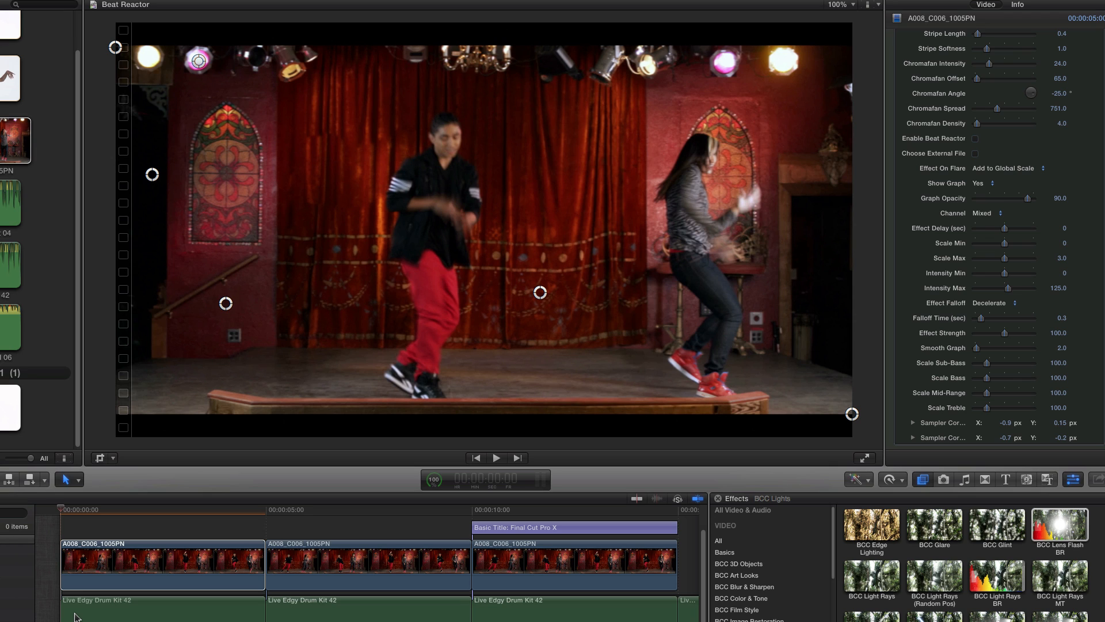
click(75, 617)
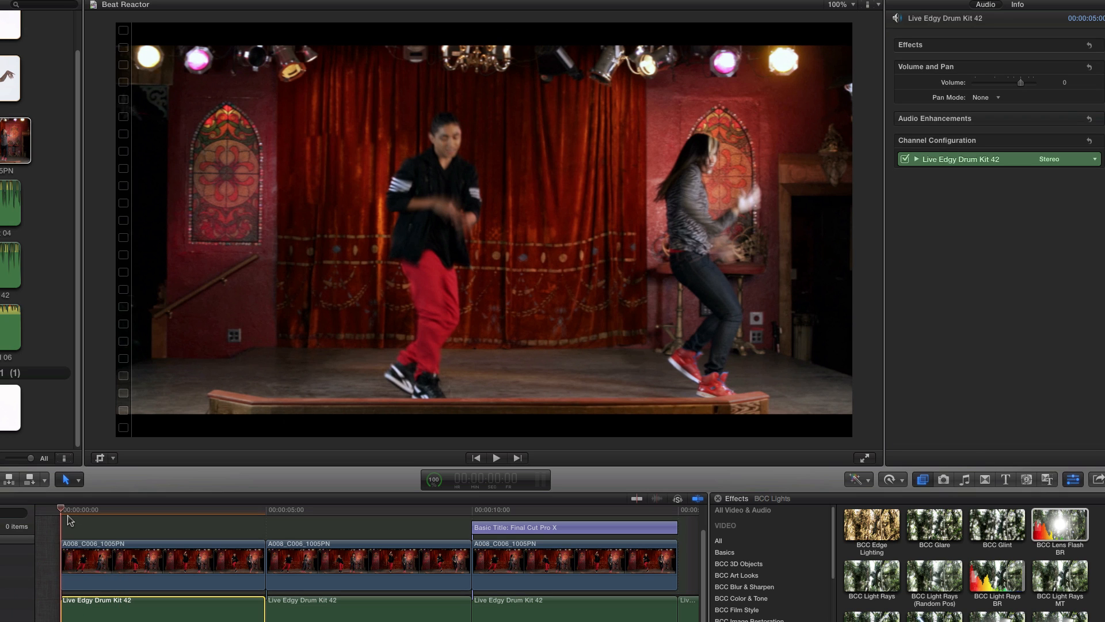
click(71, 512)
click(76, 554)
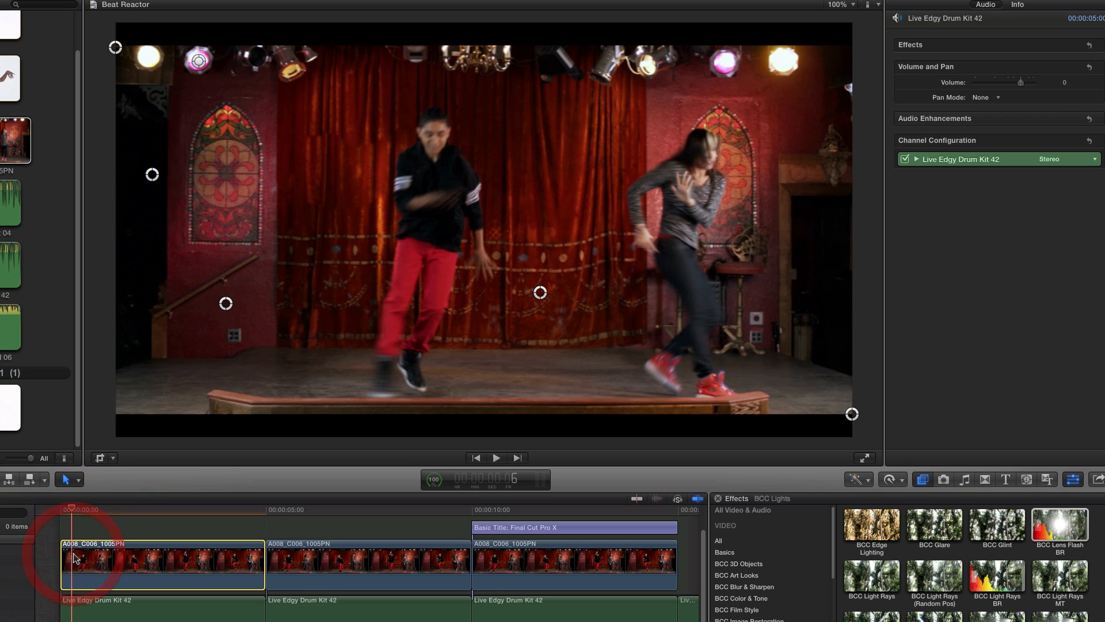
click(95, 611)
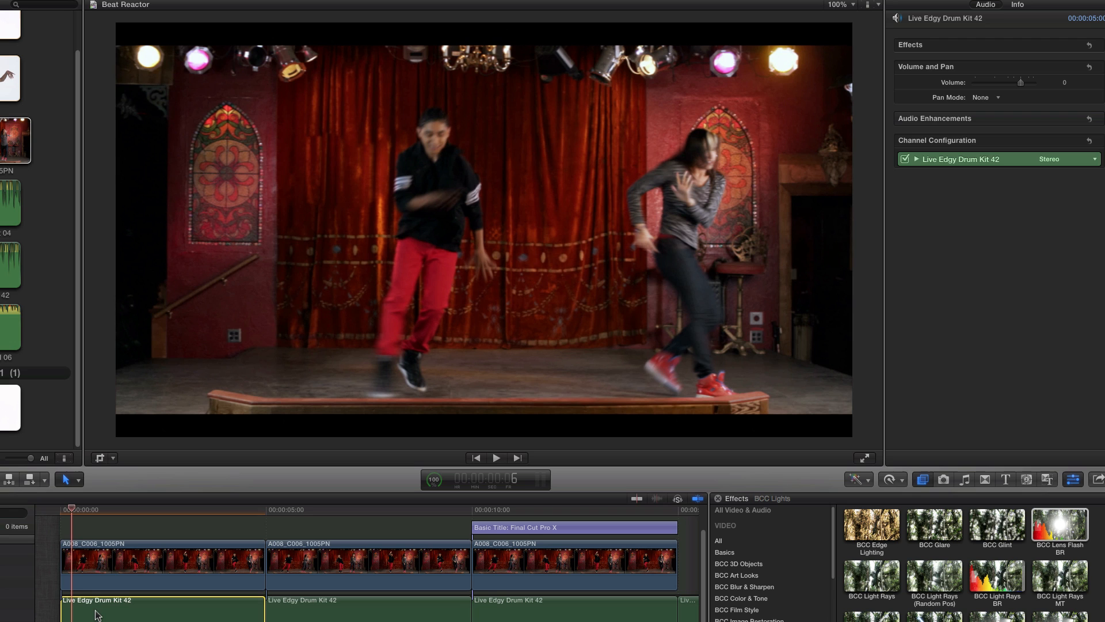
- Enable Beat Reactor on the first clip's lens flash and load Live Edgy Drum Kit 42.aif as its external file
click(79, 569)
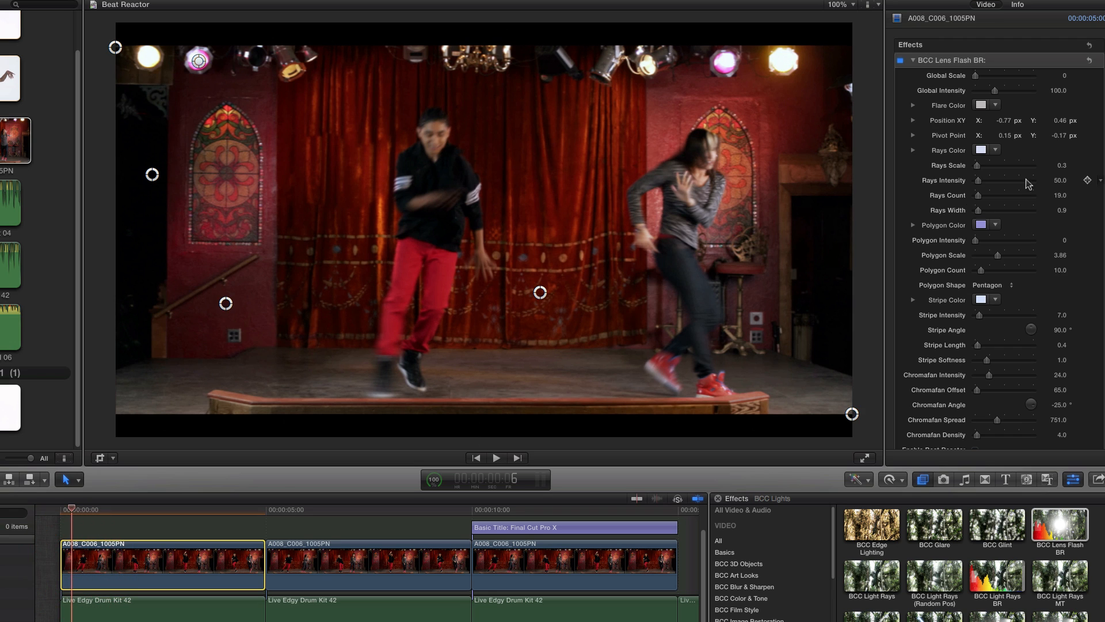
scroll(1094, 247, down, 10)
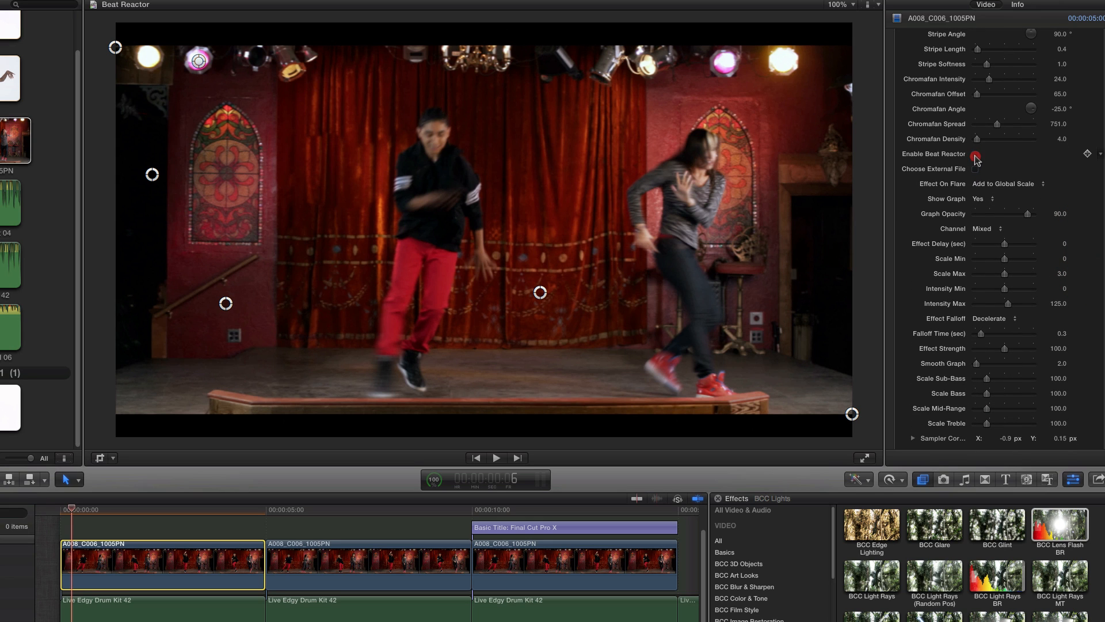
click(976, 155)
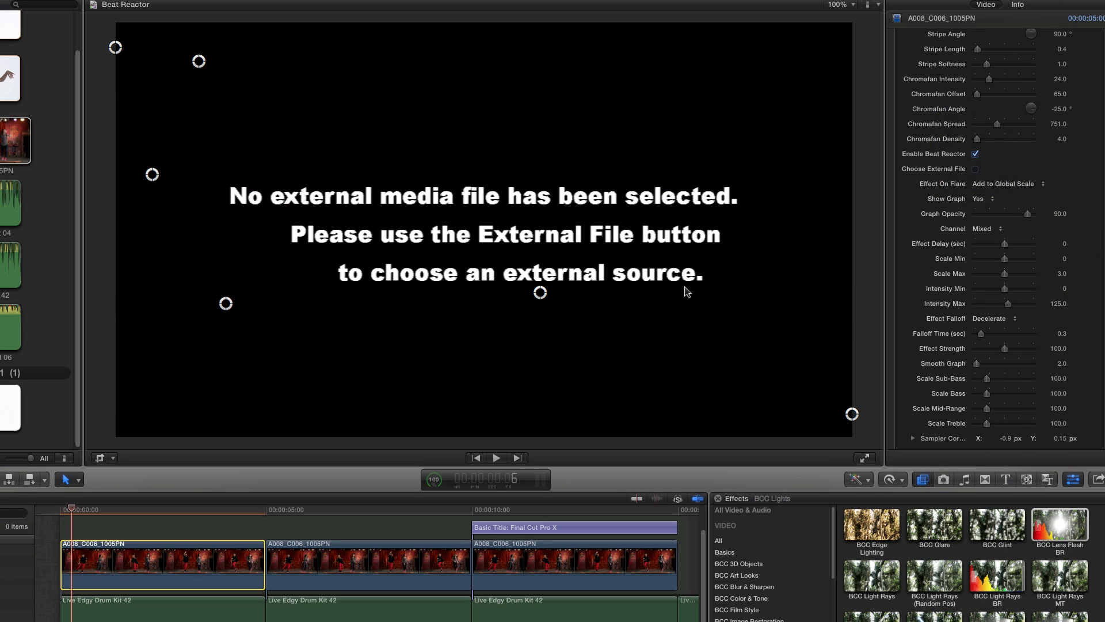
click(975, 169)
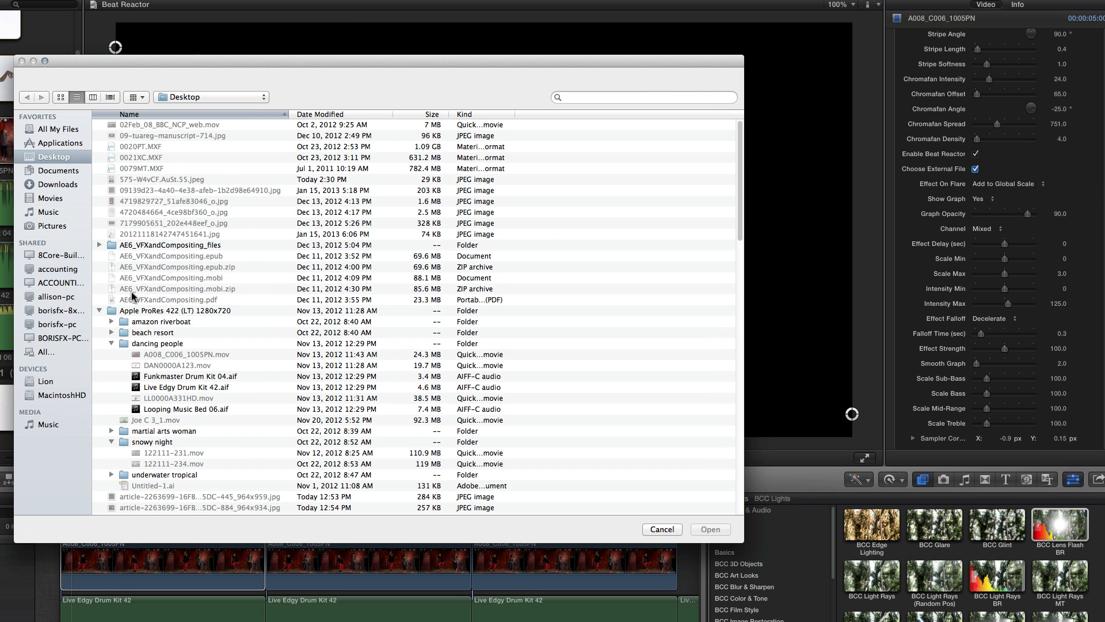
click(138, 387)
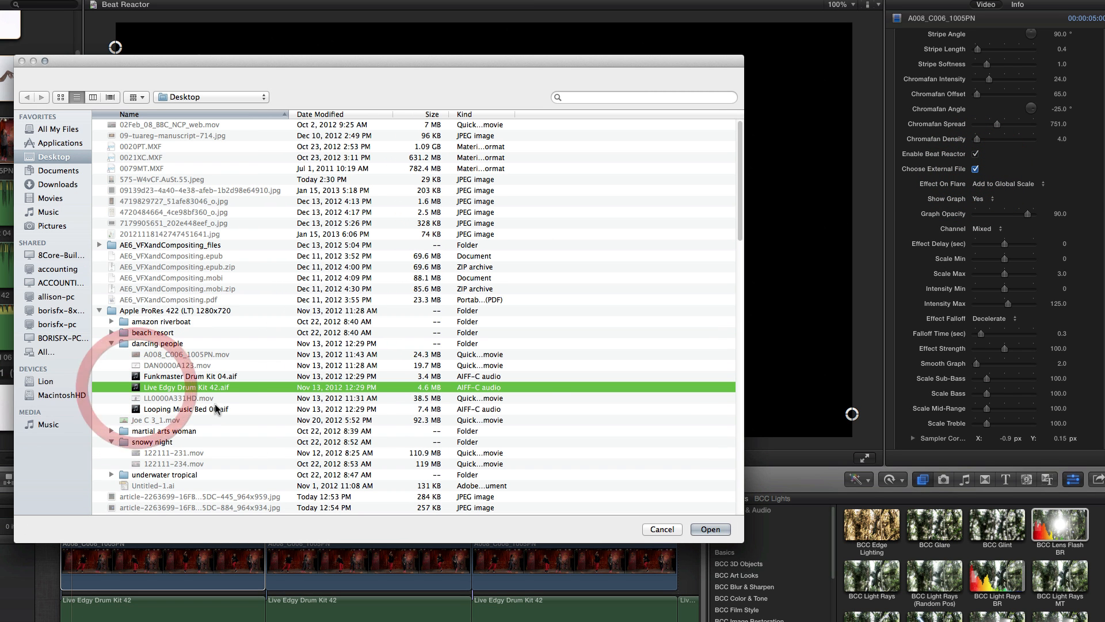
click(708, 529)
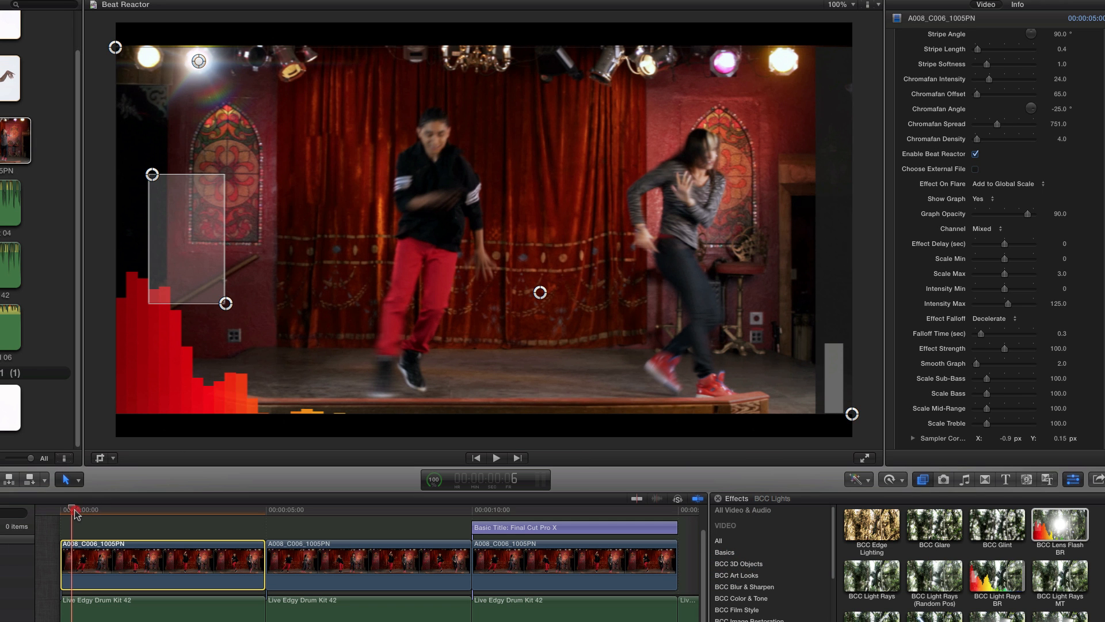
- Scrub through the first clip and play it from the start to check how the flare reacts to the drum beat
drag(76, 514, 123, 517)
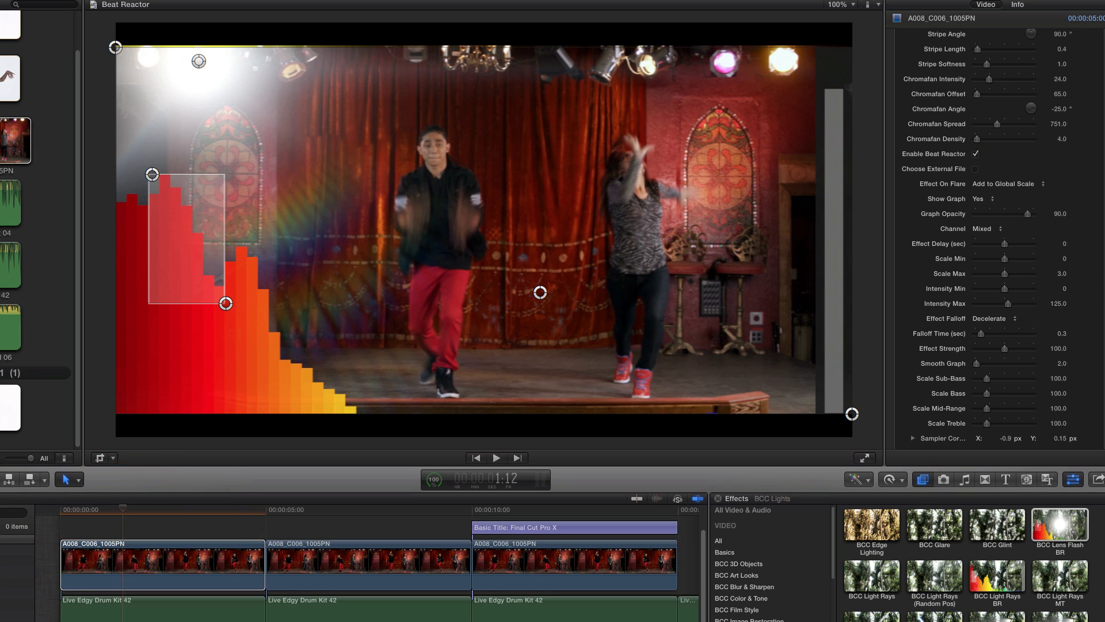
click(134, 511)
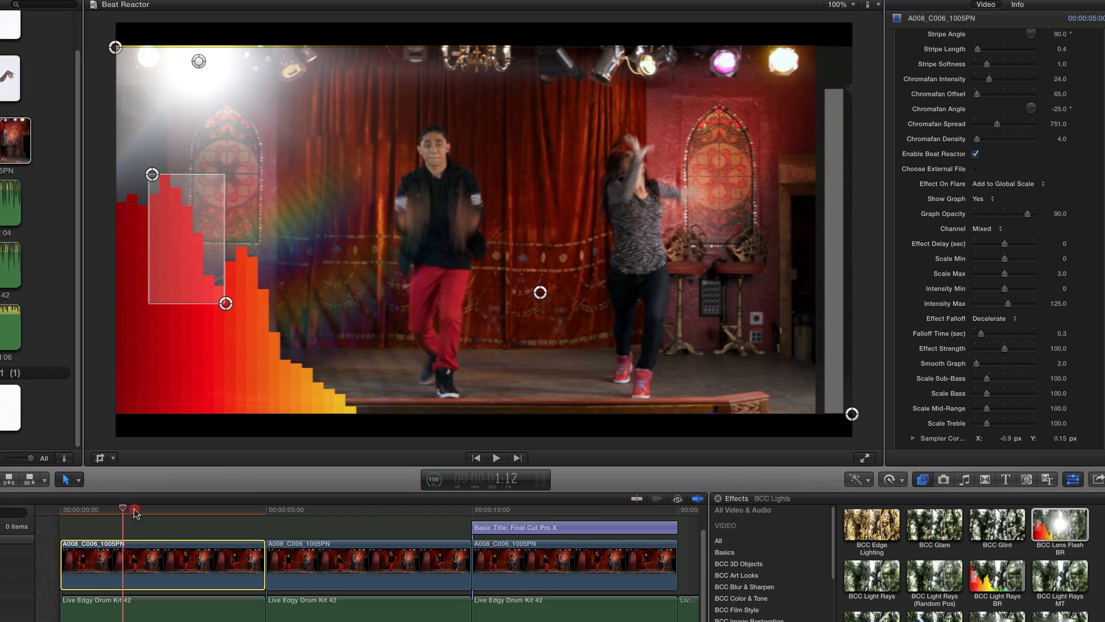
click(113, 511)
click(111, 510)
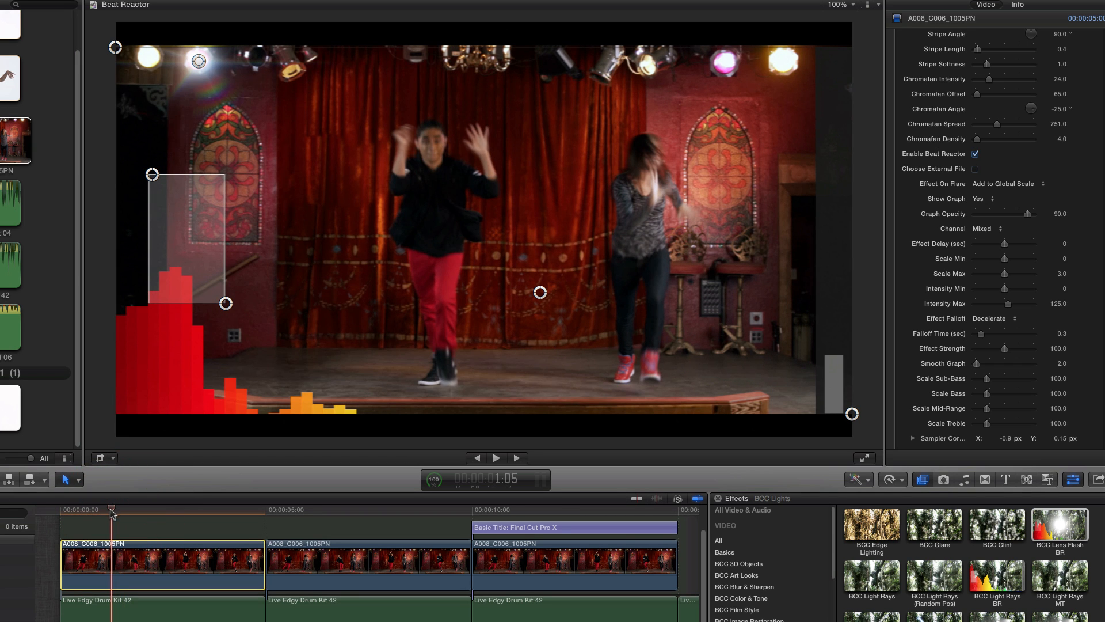
drag(111, 512, 61, 512)
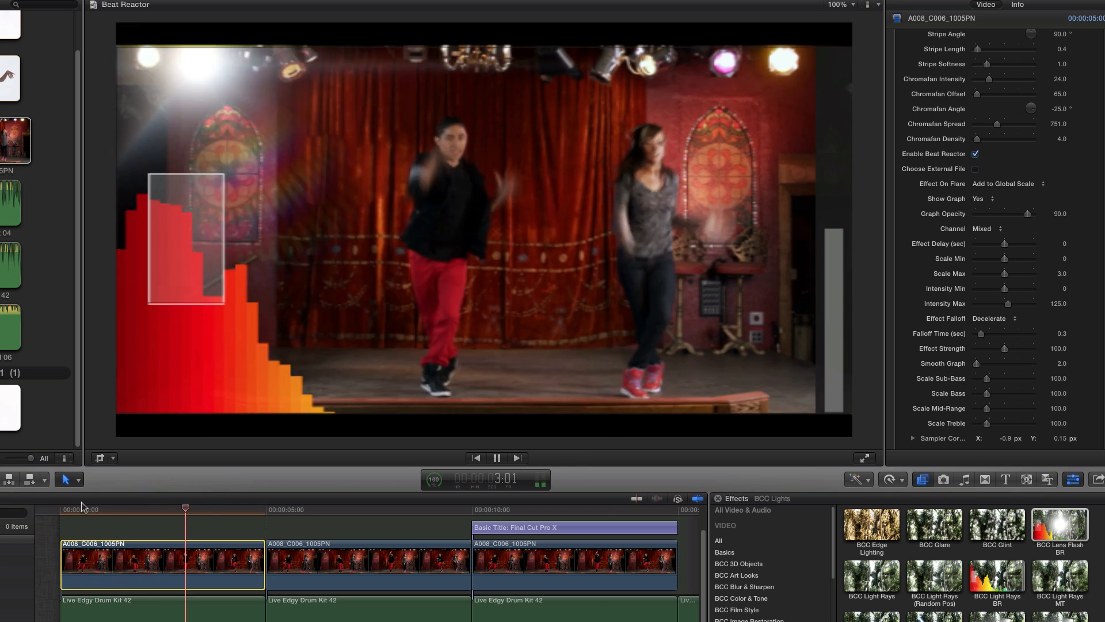
- Stop playback, park the playhead at 3:17, and fit the Beat Reactor sampler box tightly around the graph's tall orange peak
key(space)
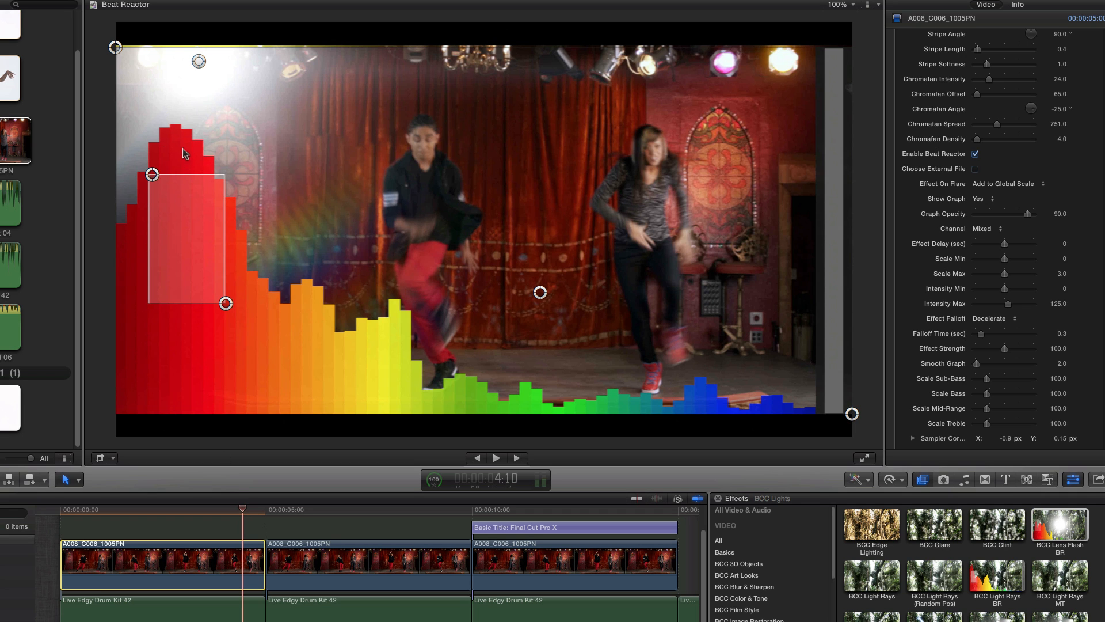
drag(242, 512, 214, 507)
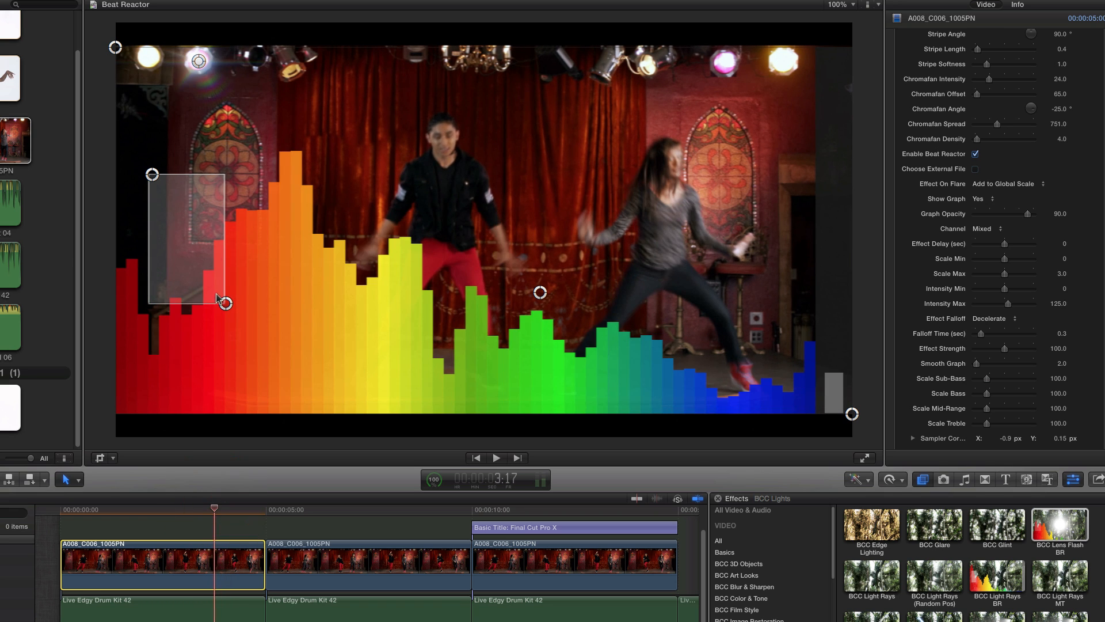
drag(226, 303, 304, 228)
drag(152, 174, 288, 148)
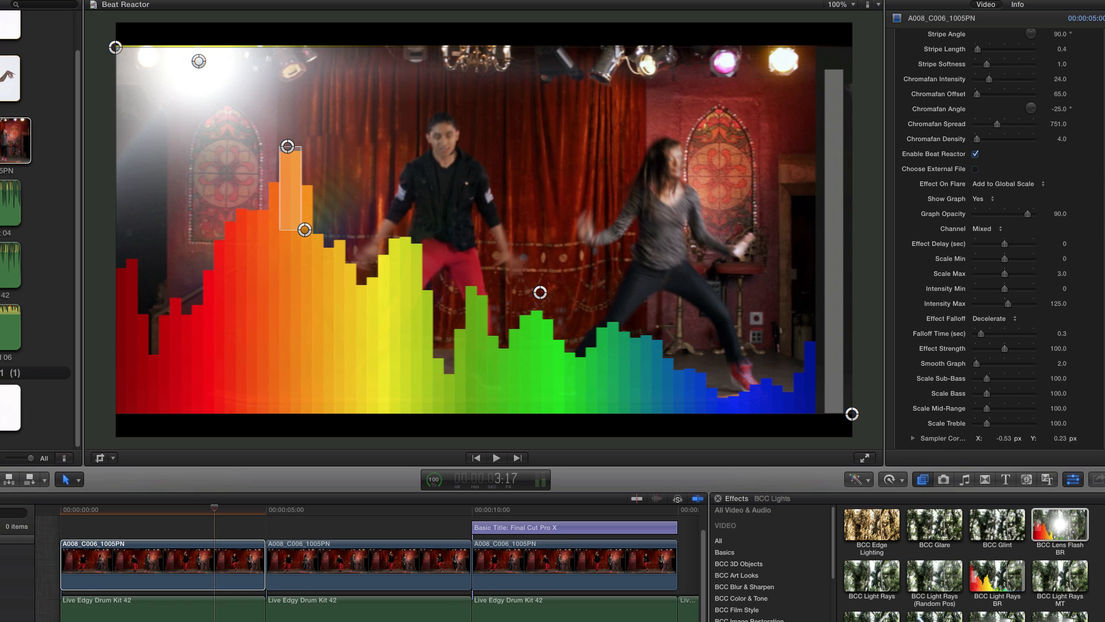
- Try a Beat Reactor Scale Max of 2, and settle on 3.5 for the first clip's flare
scroll(996, 230, down, 5)
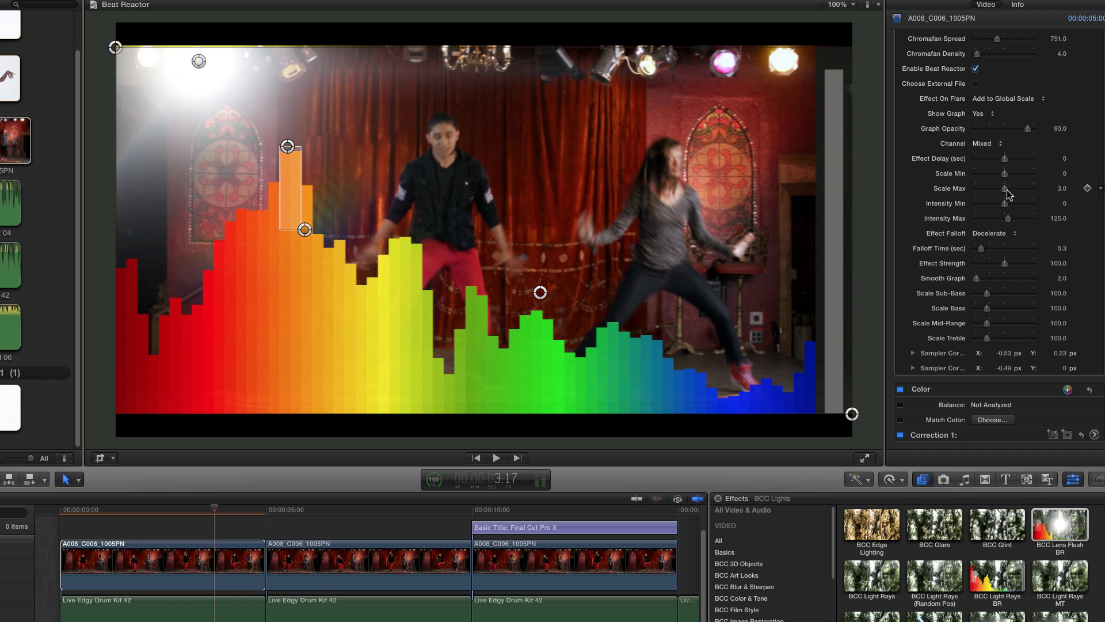
click(1062, 192)
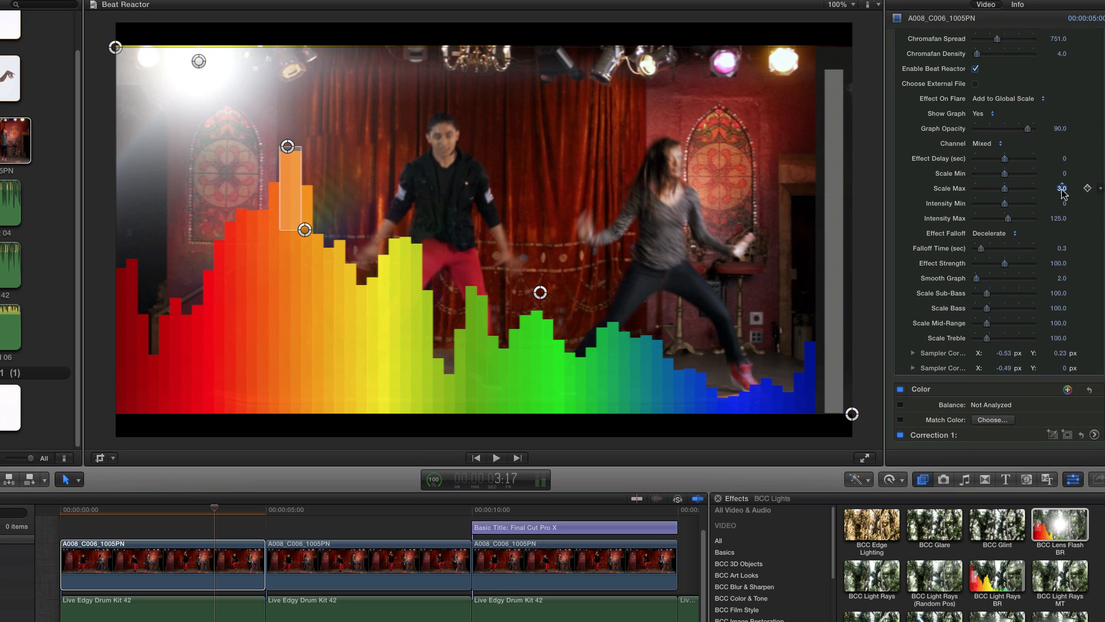
text(2)
key(Return)
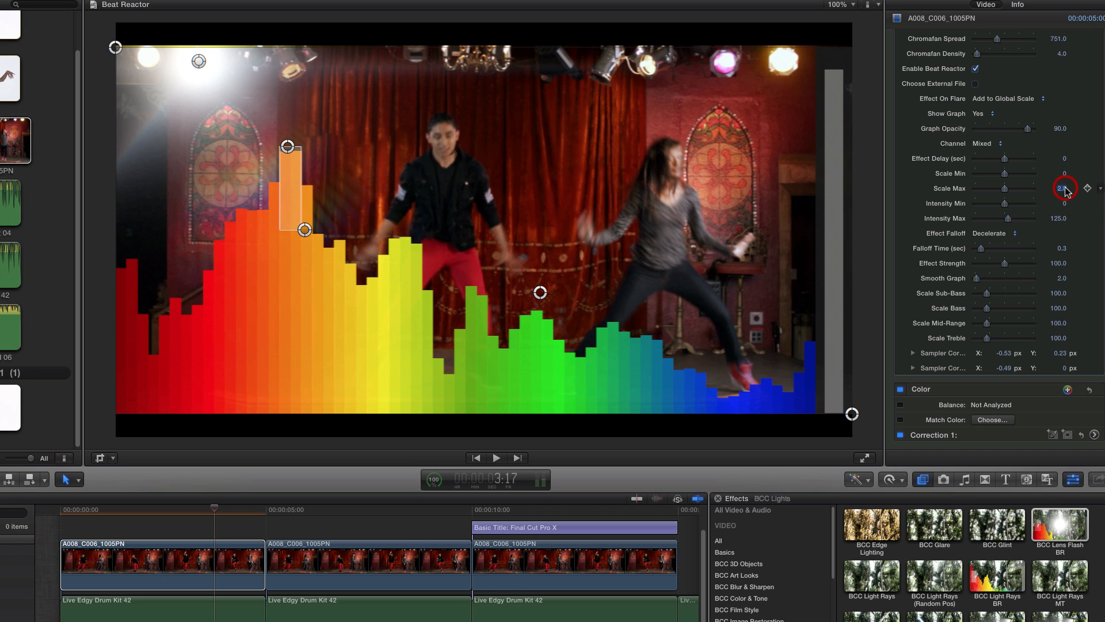
text(3.5)
key(Return)
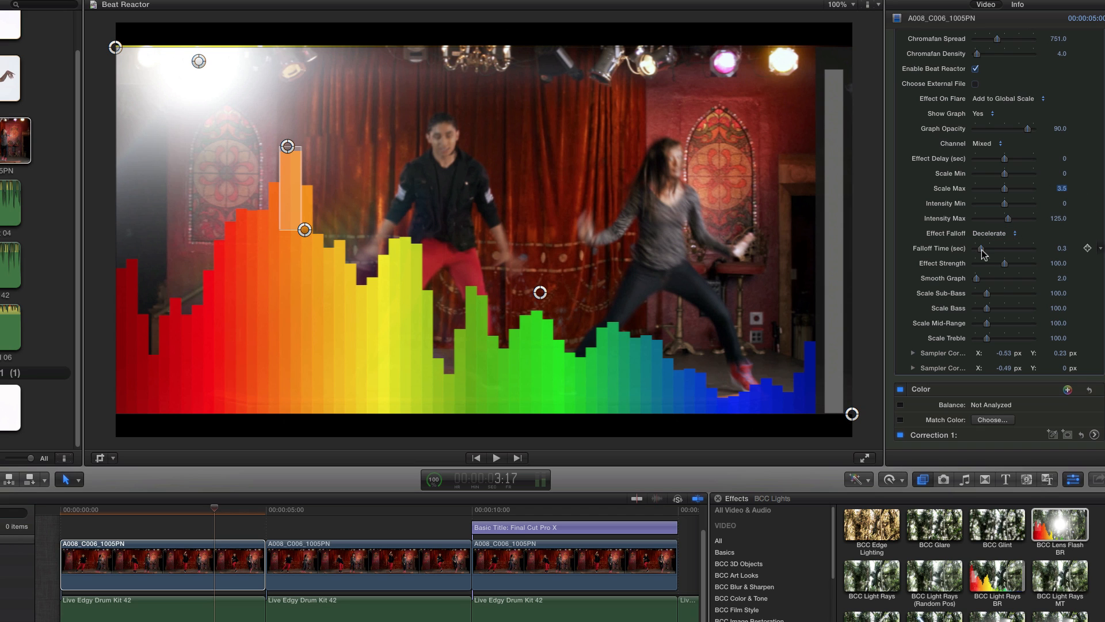
- Move the playhead to 3:18 and set the Beat Reactor's Falloff Time to 0.5 seconds
click(217, 511)
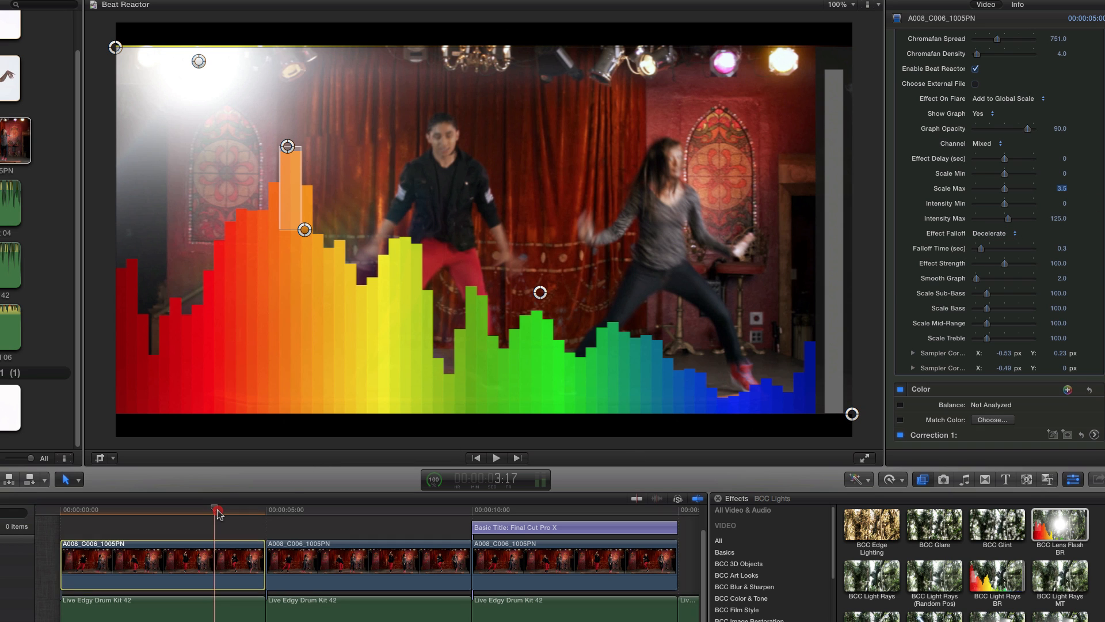
drag(218, 509, 216, 510)
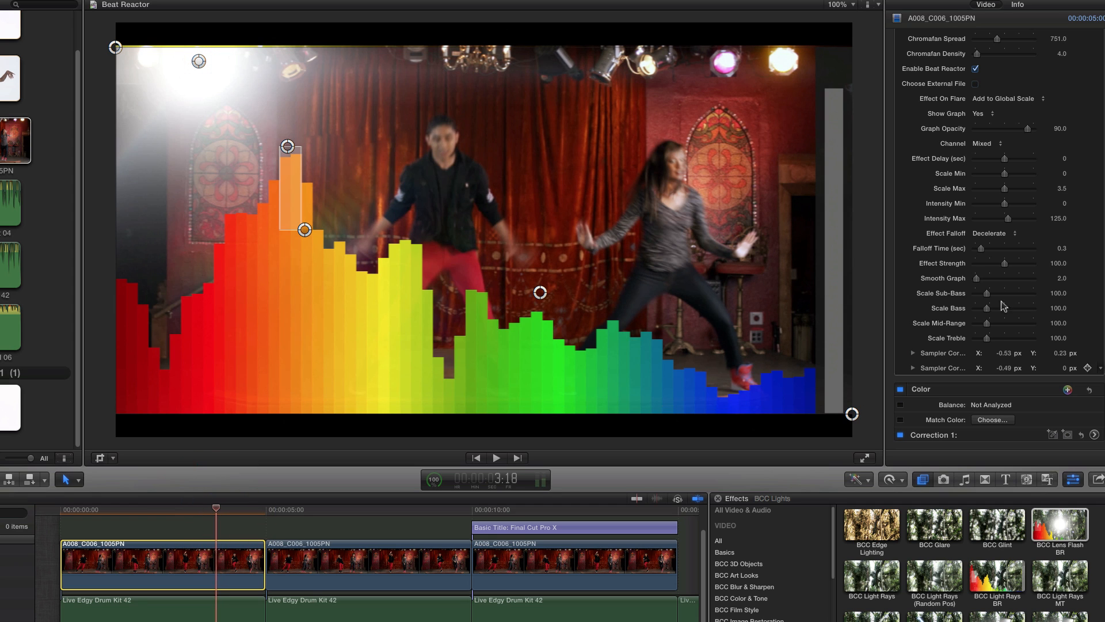
click(1062, 249)
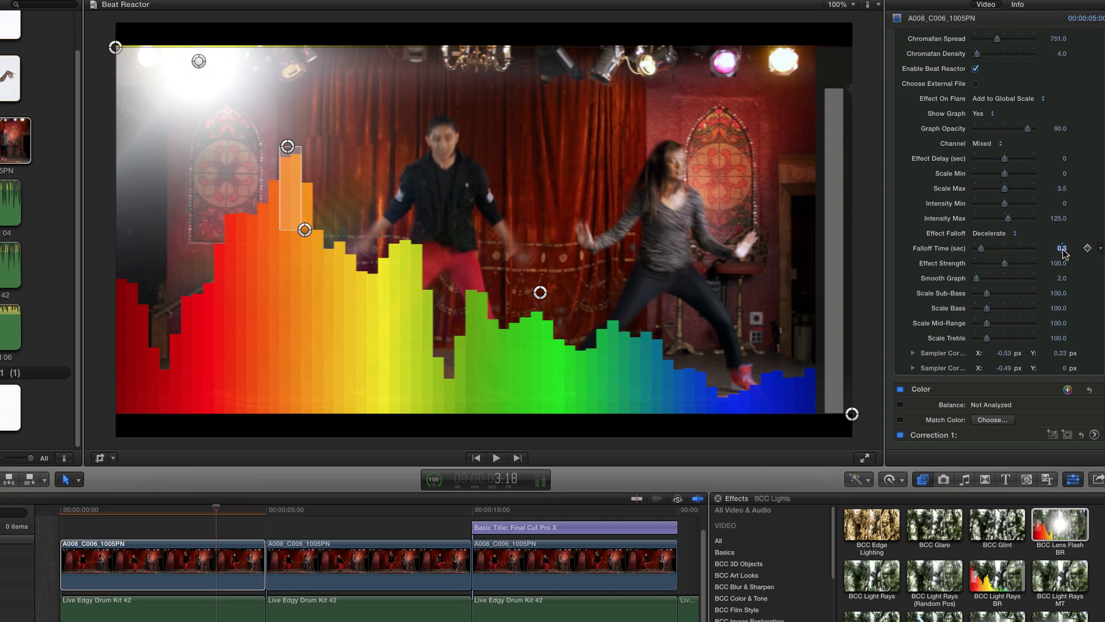
text(0.5)
key(Return)
- Compare the Over Black and No options of Show Graph, restore Yes, and reduce Graph Opacity to 32
click(988, 114)
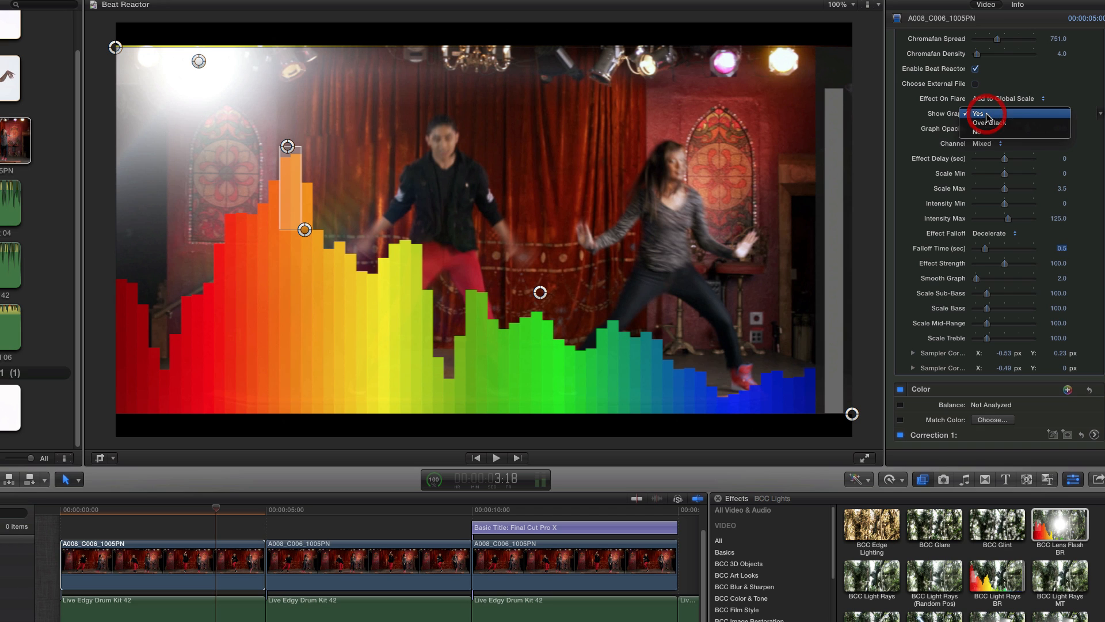
click(988, 124)
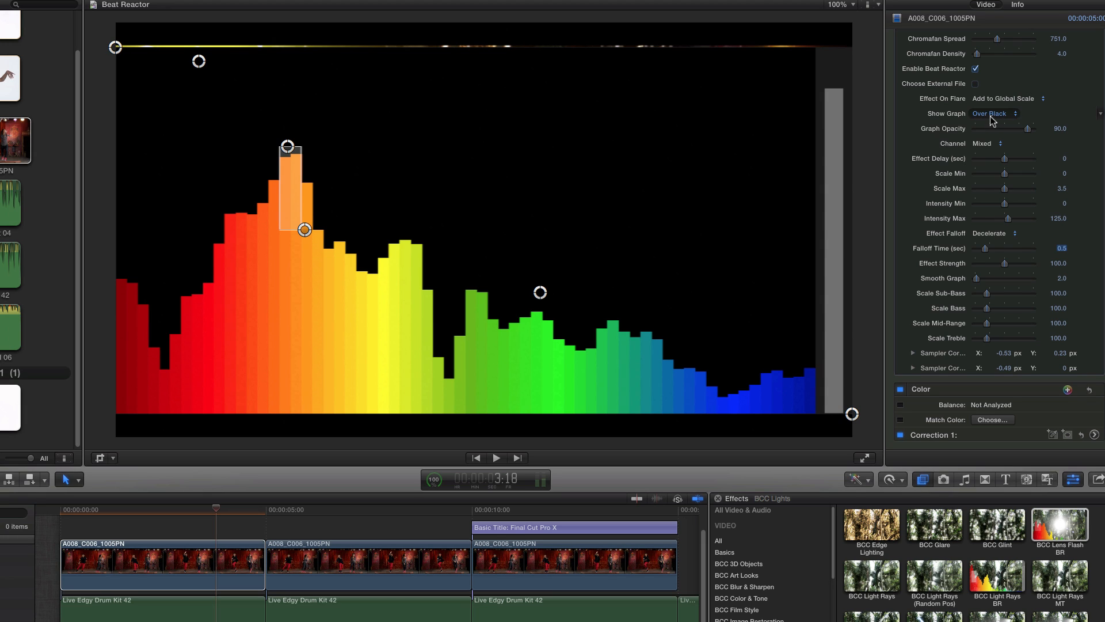
click(991, 117)
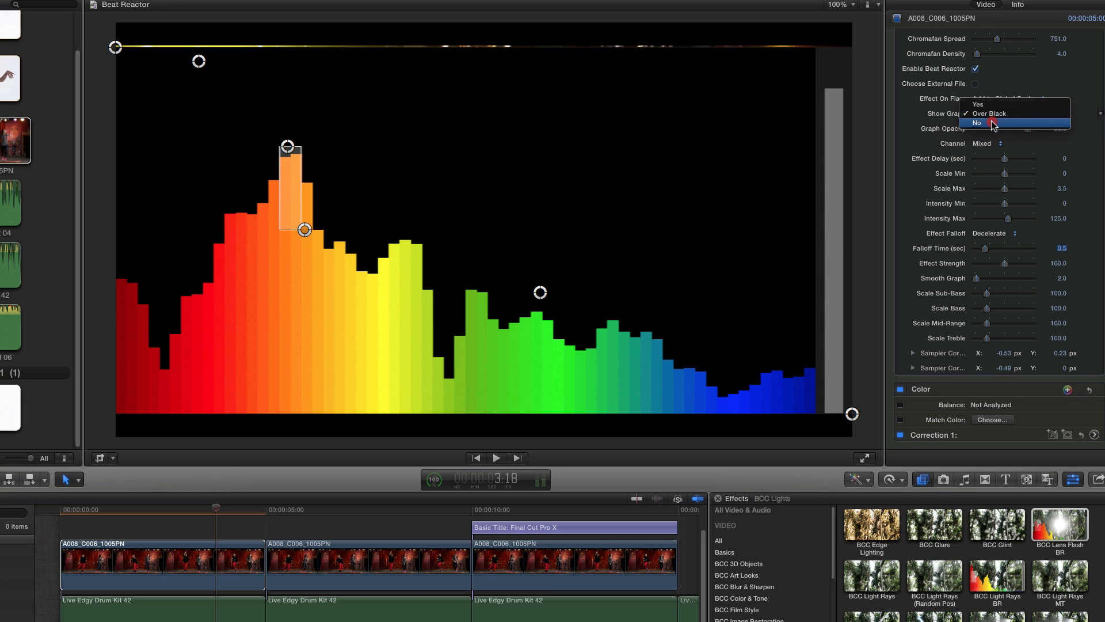
click(991, 123)
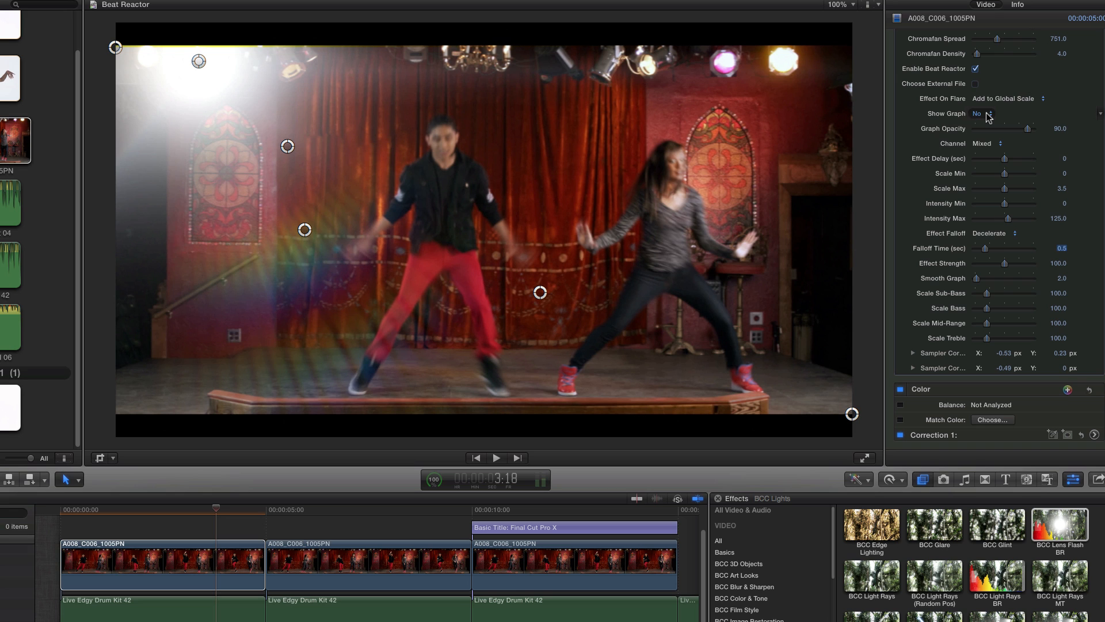
click(988, 115)
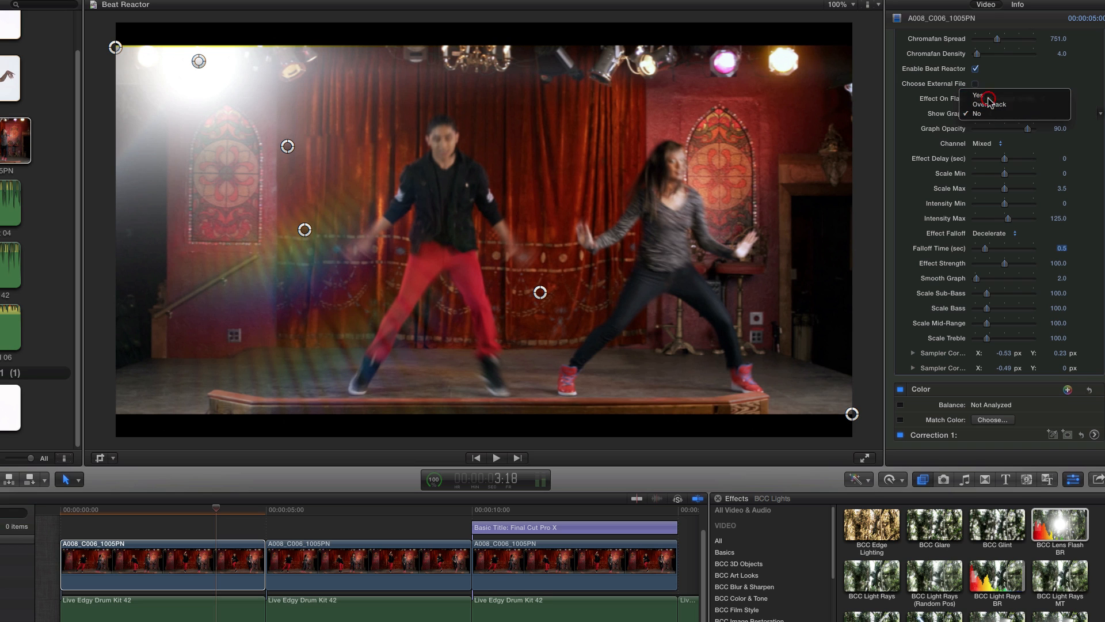
click(989, 95)
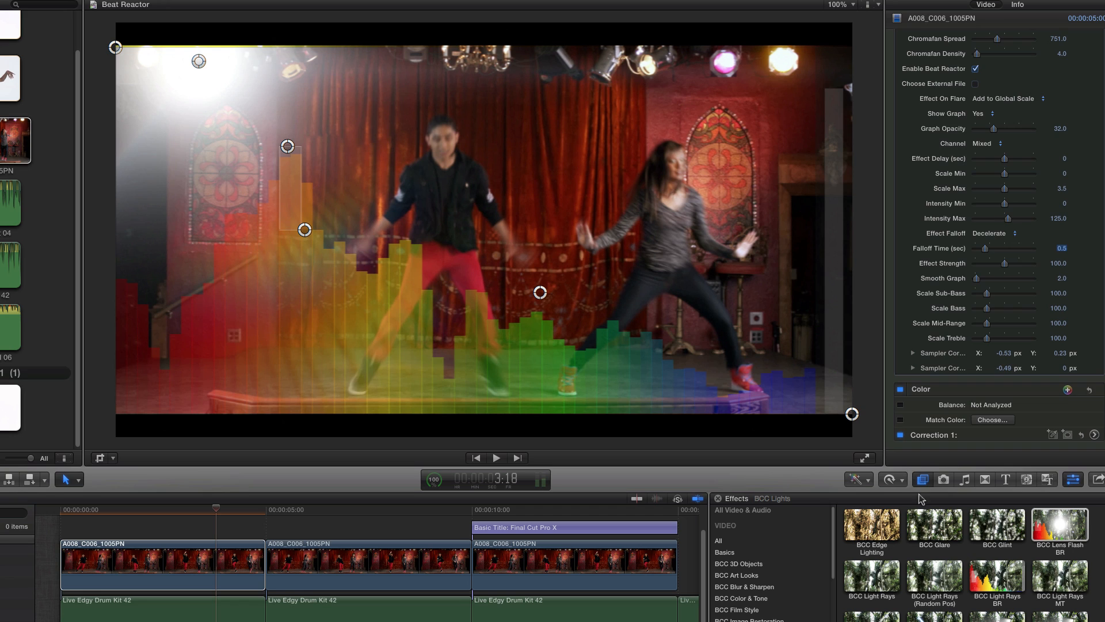
click(683, 219)
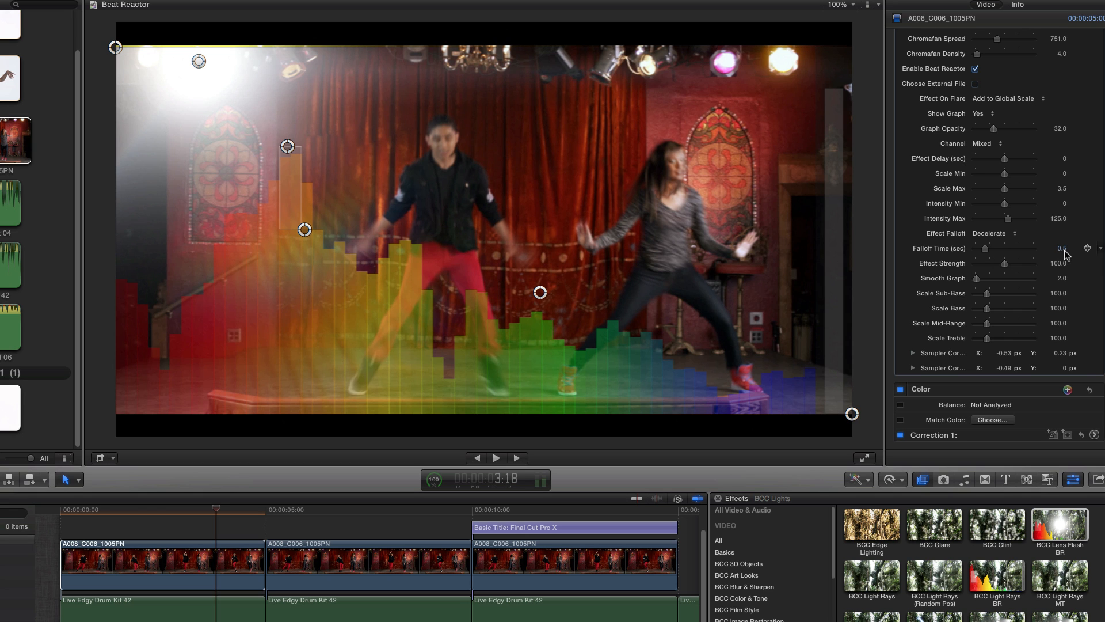
- Set Show Graph to No and play the first clip from its start to preview the flare without the graph
drag(214, 509, 51, 504)
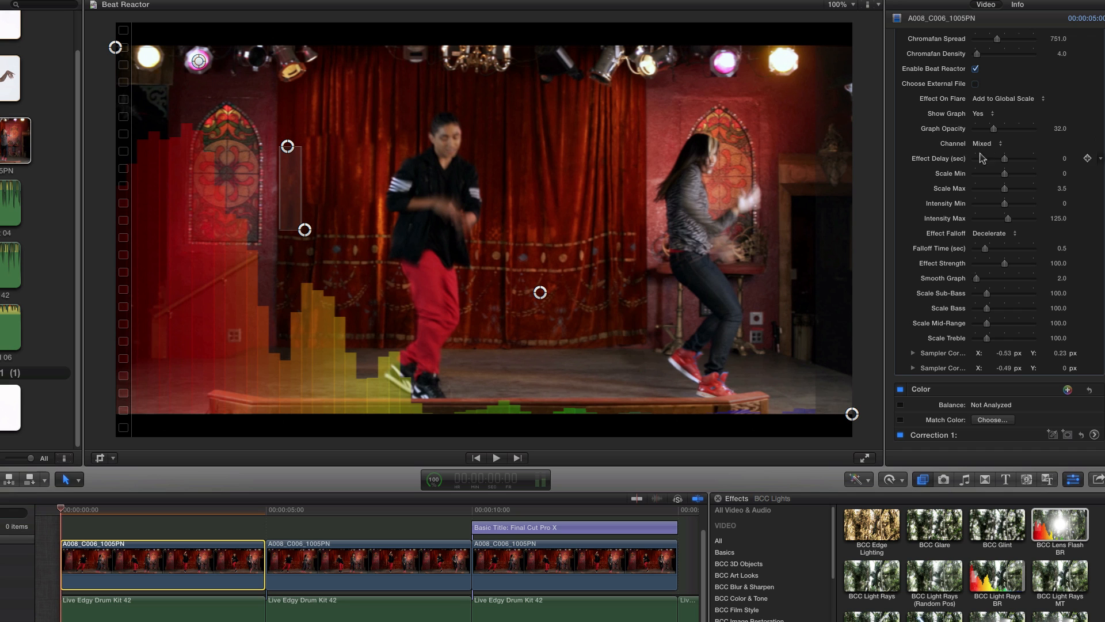
click(983, 113)
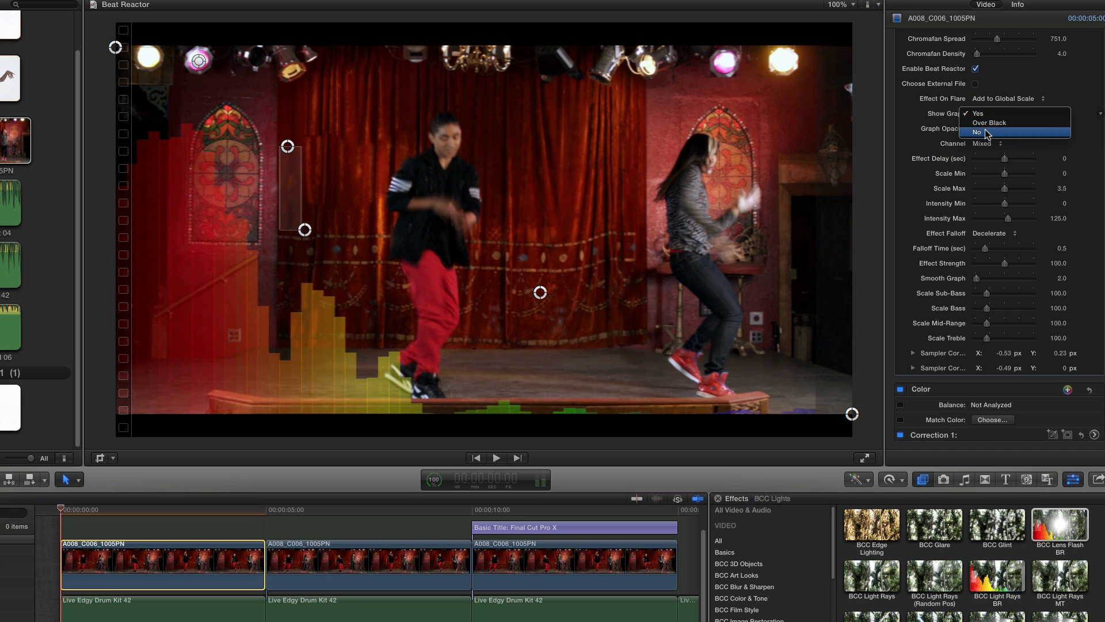
click(985, 133)
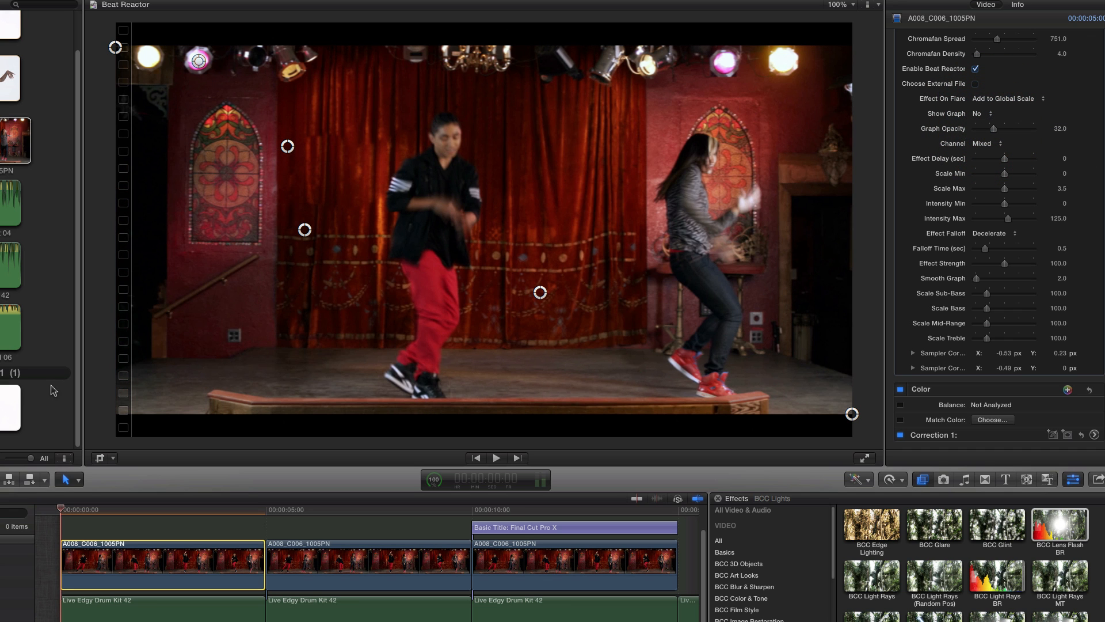
key(space)
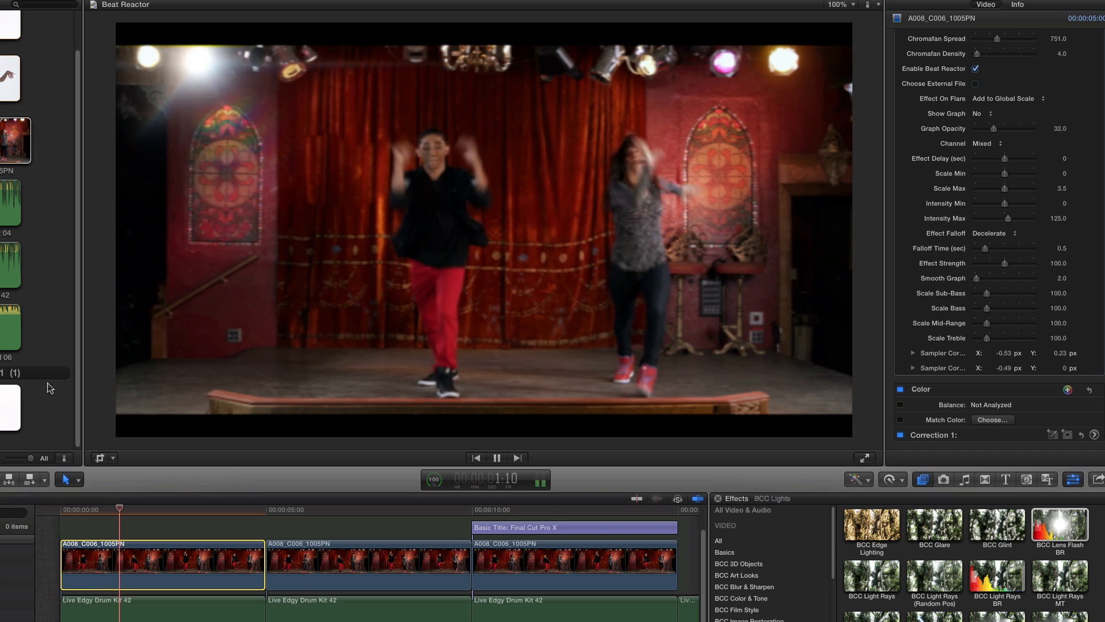
key(space)
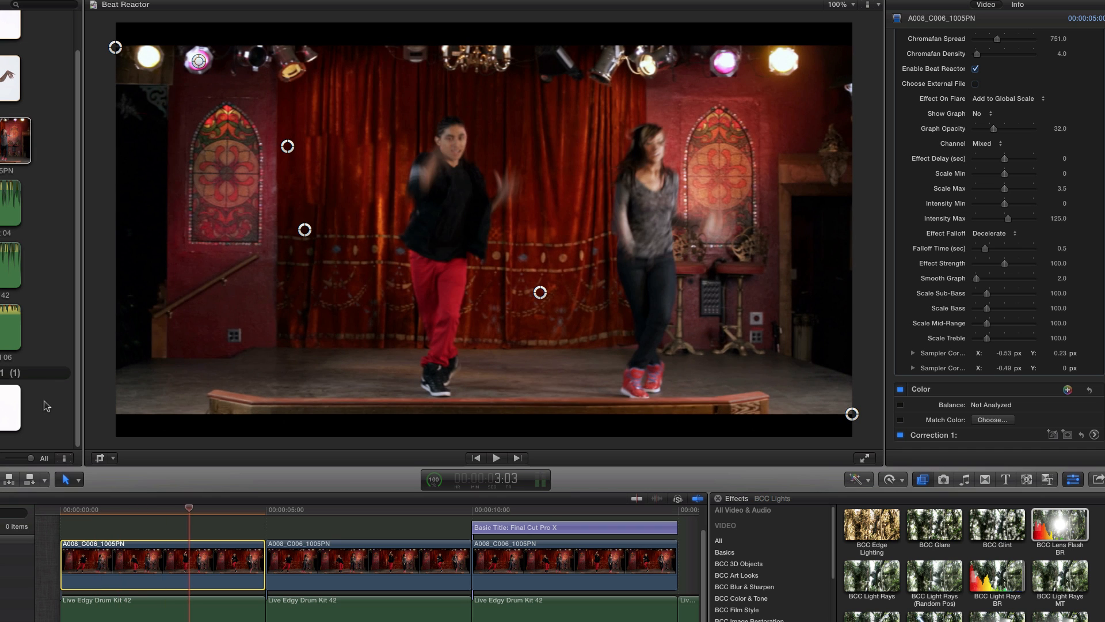
- Move the playhead to 1:08 in the first clip and set the Beat Reactor's Effect Delay to 0.1 seconds
drag(191, 514, 117, 516)
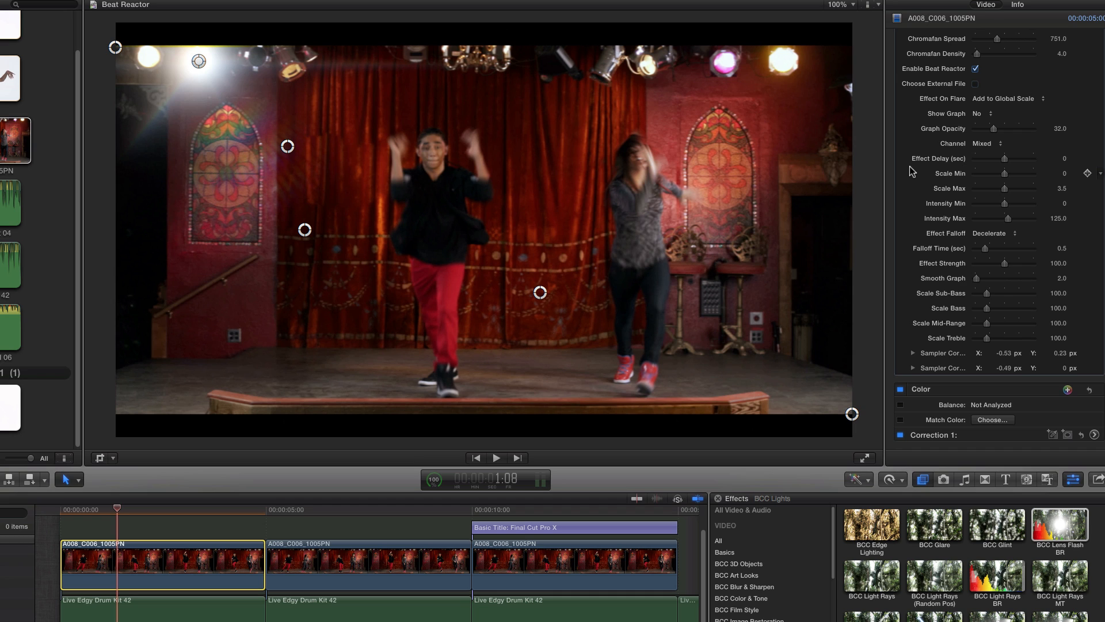
click(1065, 163)
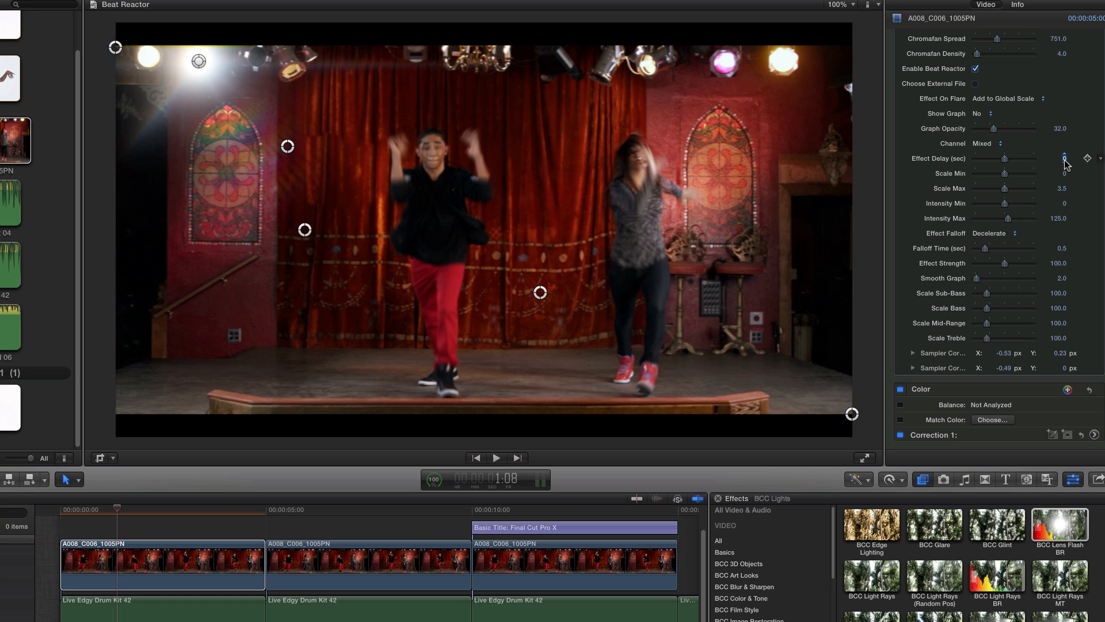
click(1065, 159)
text(.1)
key(Return)
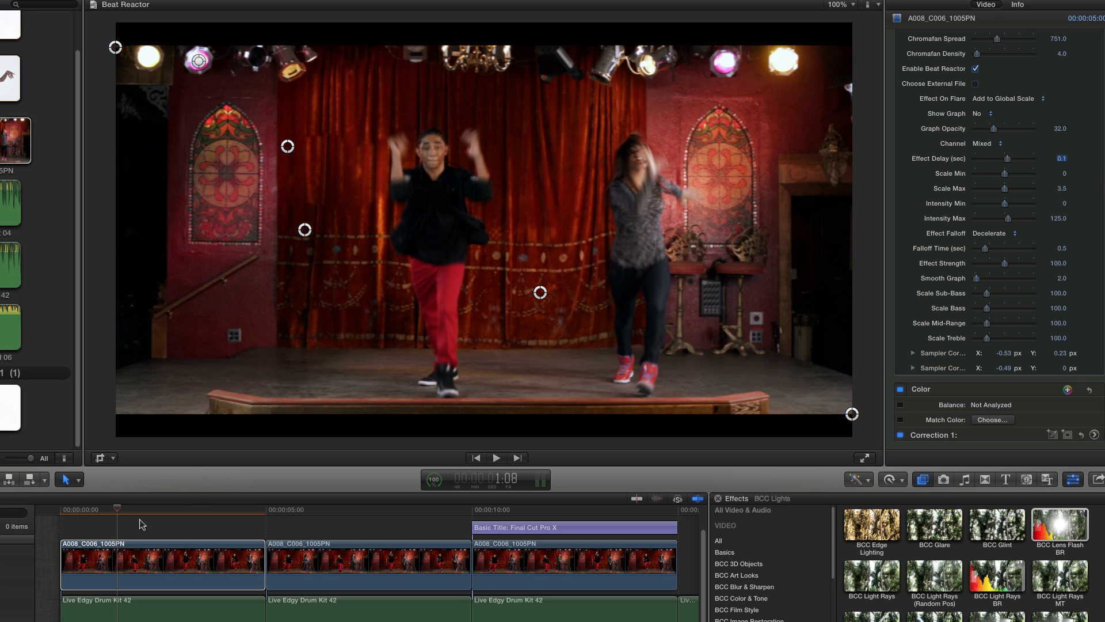
- Scrub to 2:03 to check the delayed flare and render the selected first clip
drag(121, 513, 149, 512)
mouse_move(154, 512)
mouse_down()
mouse_move(204, 506)
mouse_move(148, 505)
mouse_up()
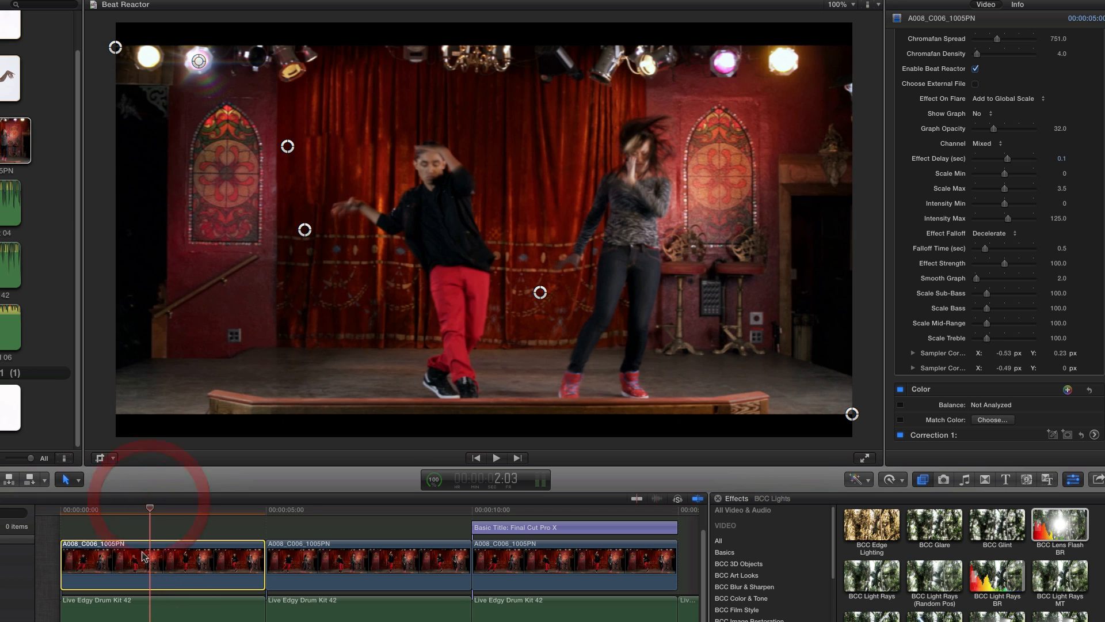
click(0, 0)
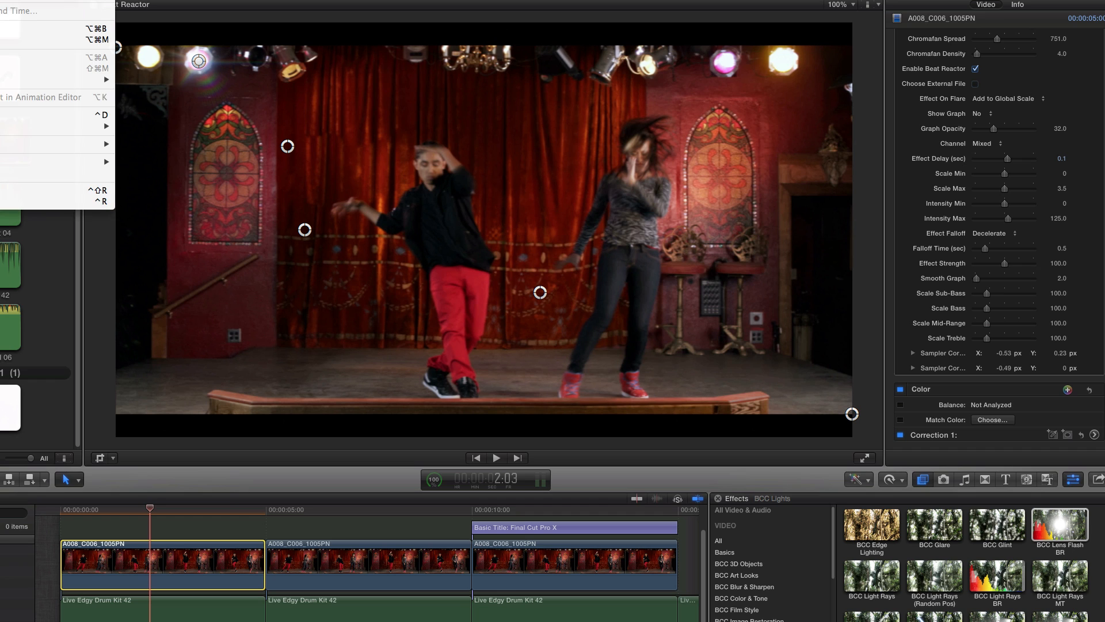
click(12, 202)
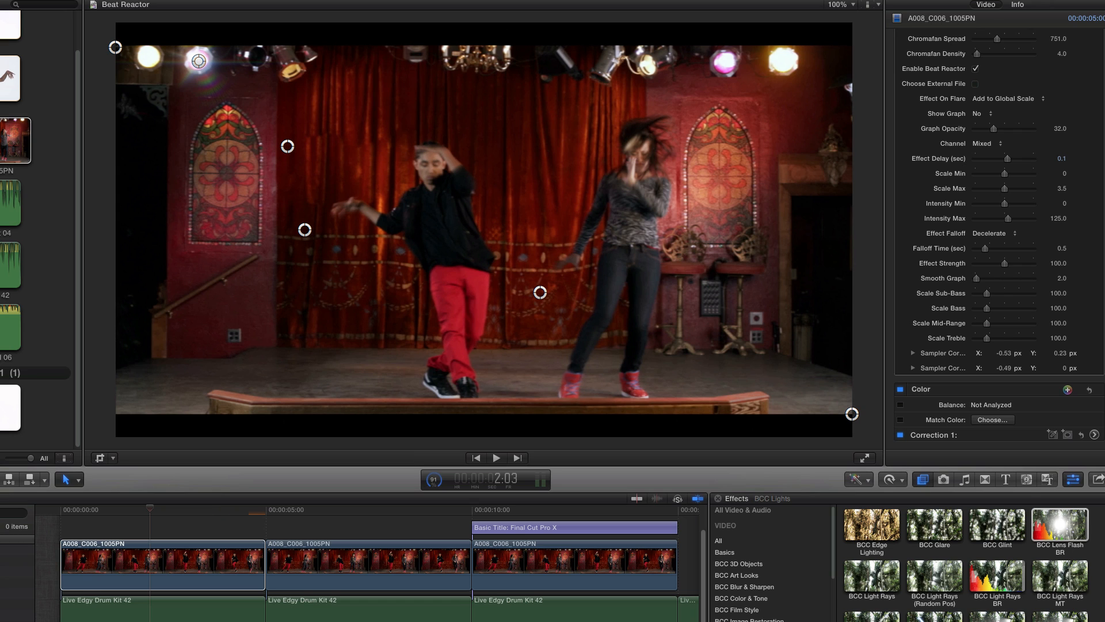
- Play the rendered first clip from the start and replay it to check the flare against the drum beat
click(137, 557)
key(Home)
key(space)
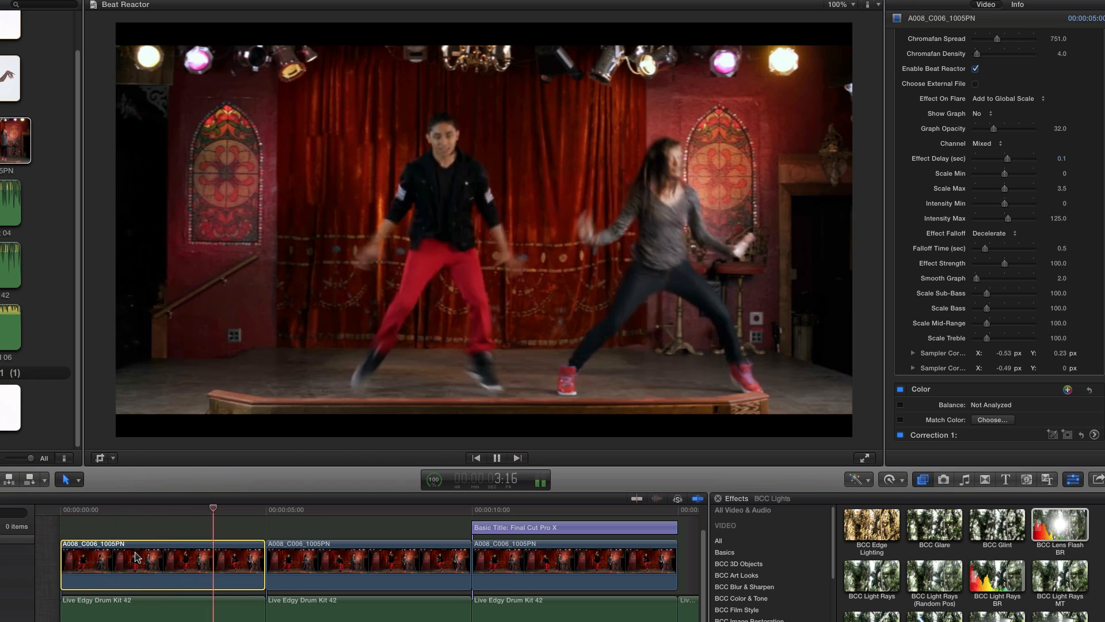
key(Home)
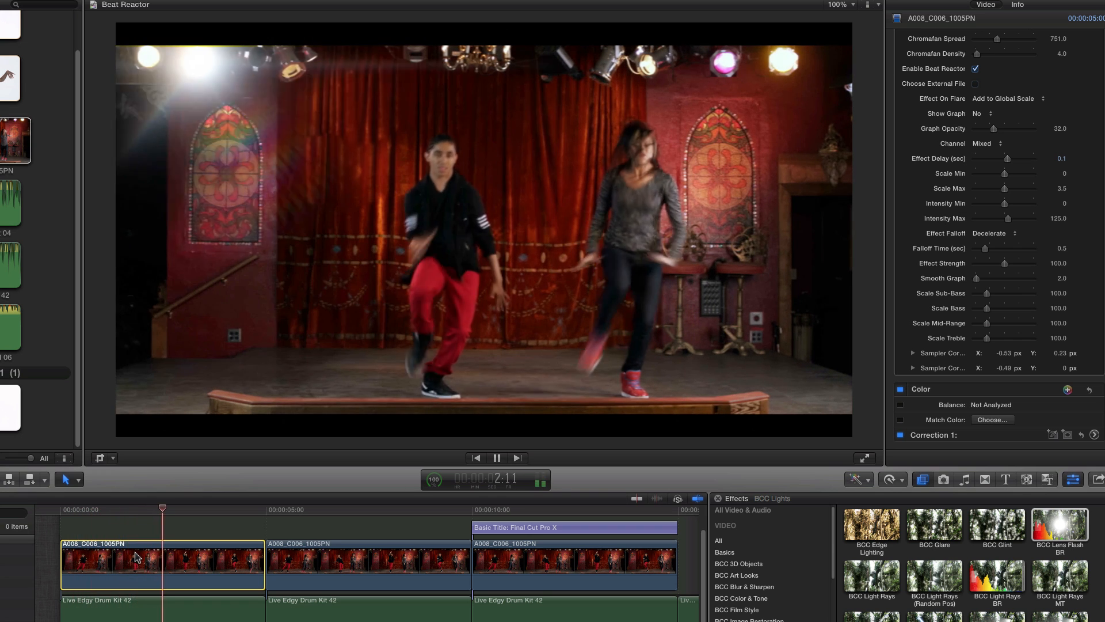
key(space)
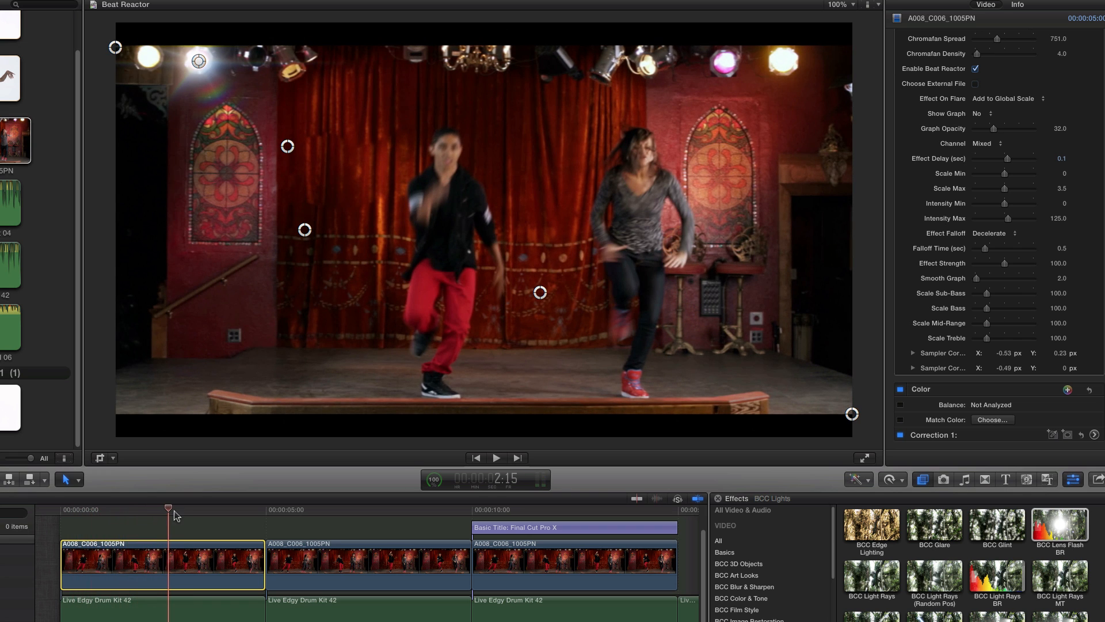
- Select the second clip, inspect its two BCC Lens Flash BR effects, and play it from 5:00
drag(171, 514, 311, 512)
click(310, 559)
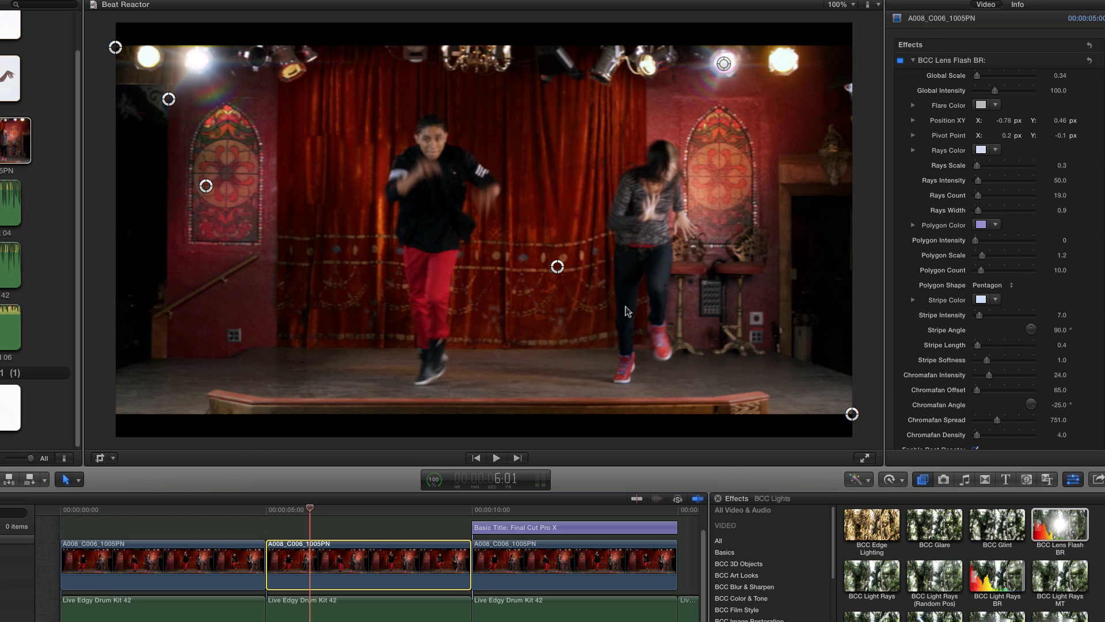
click(914, 60)
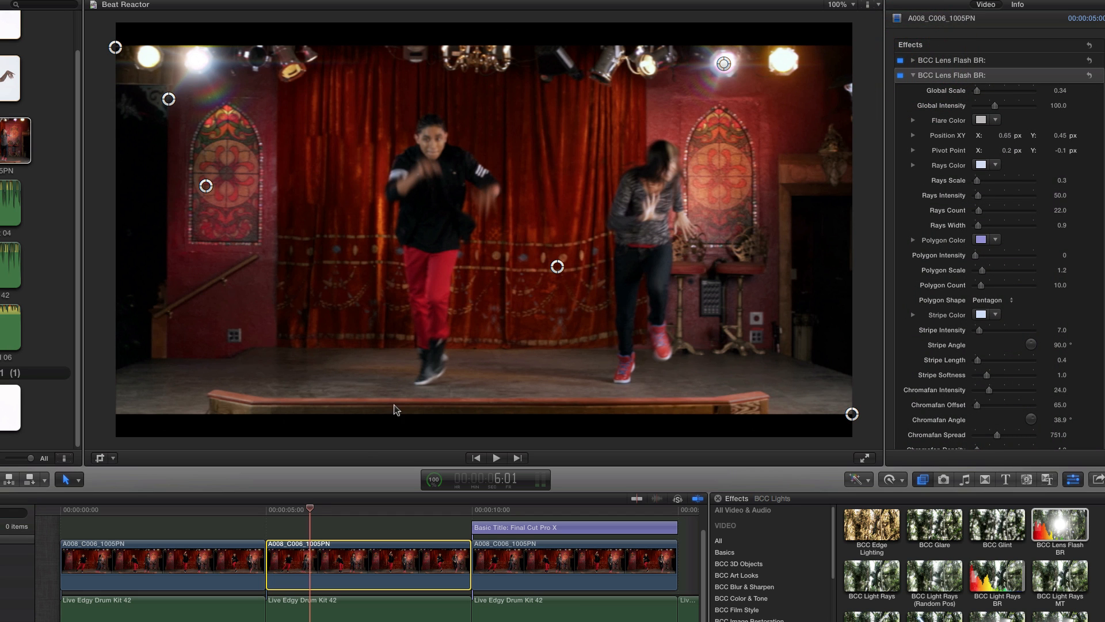
drag(311, 512, 270, 514)
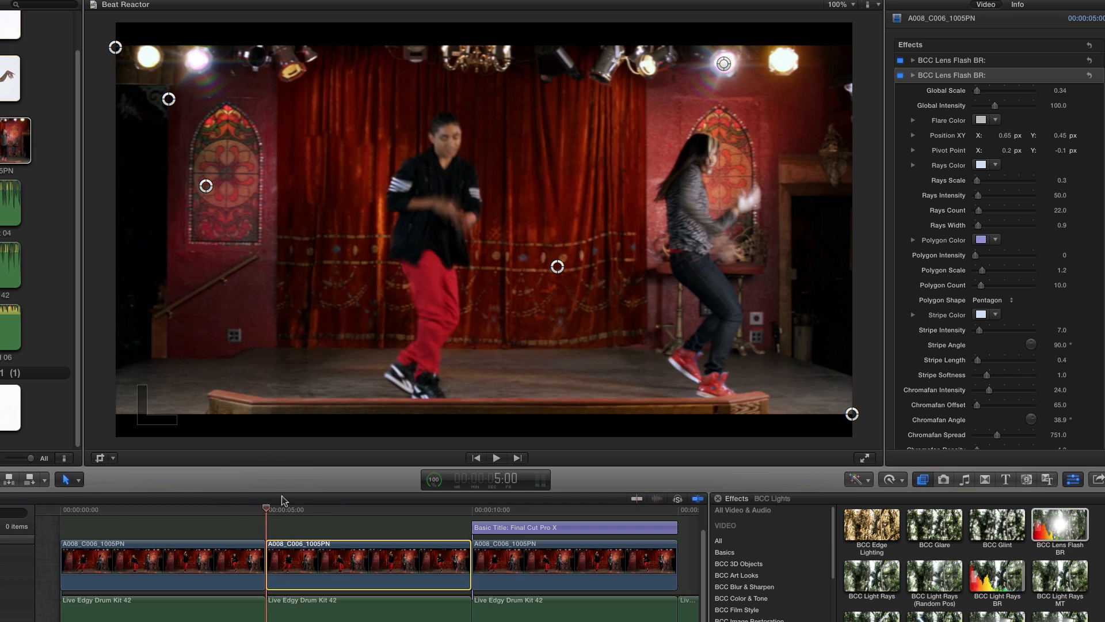
key(space)
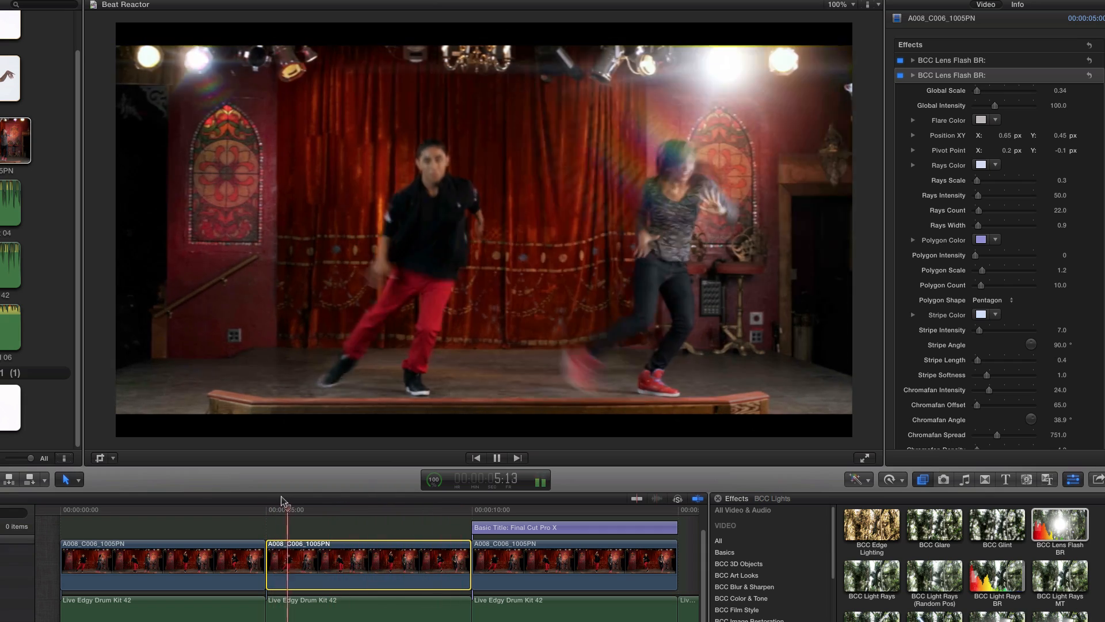
- Stop playback, select the third clip to view its effect stack, and scrub from 10:11 to 10:17 to check the titled shot
key(space)
click(484, 575)
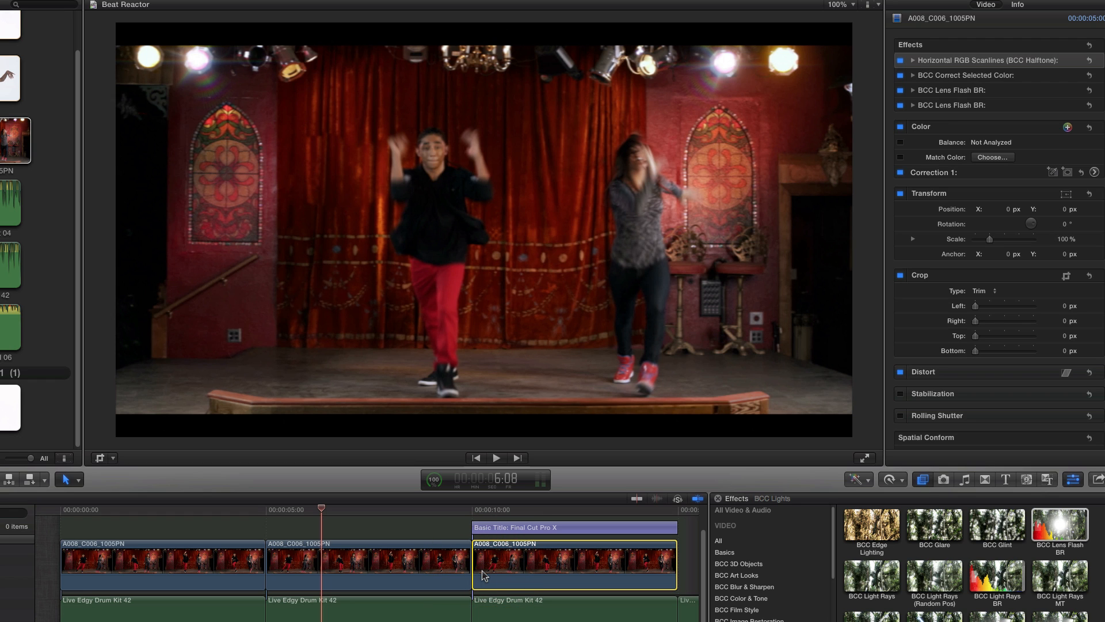
click(490, 510)
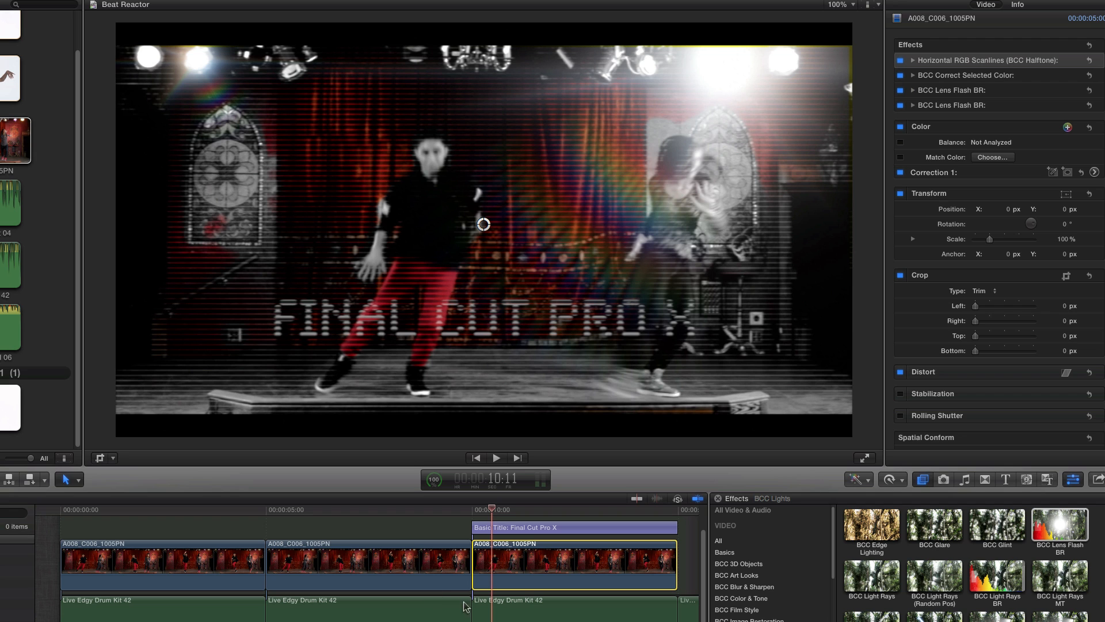
drag(496, 509, 503, 510)
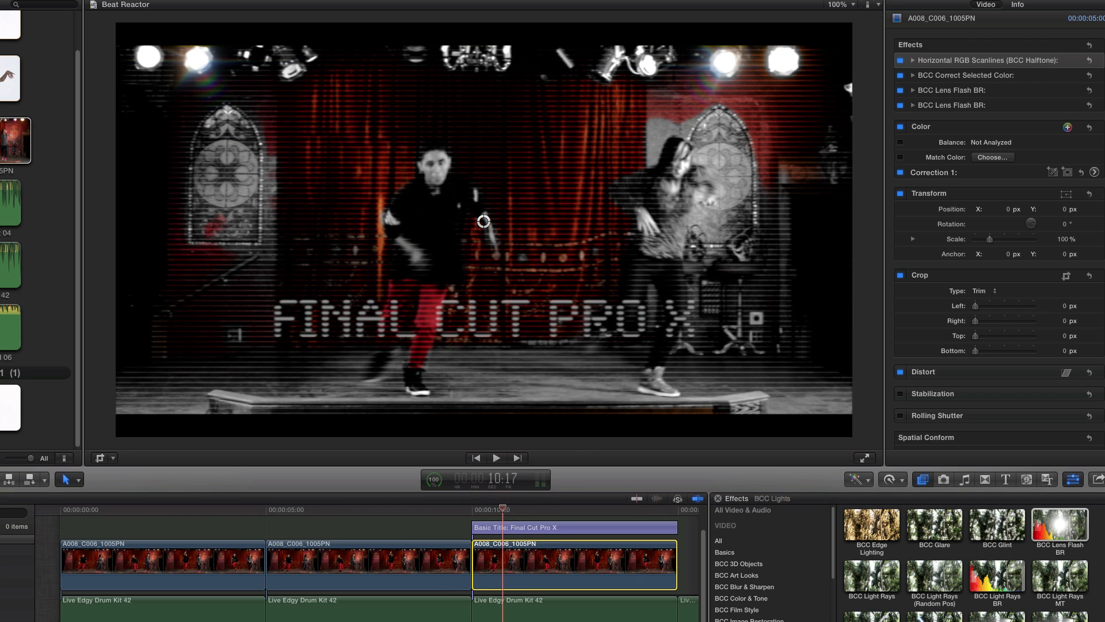
- Move the Final Cut Pro X title to directly after the third clip, starting at 15:00, and put the playhead at 15:13
scroll(402, 553, right, 5)
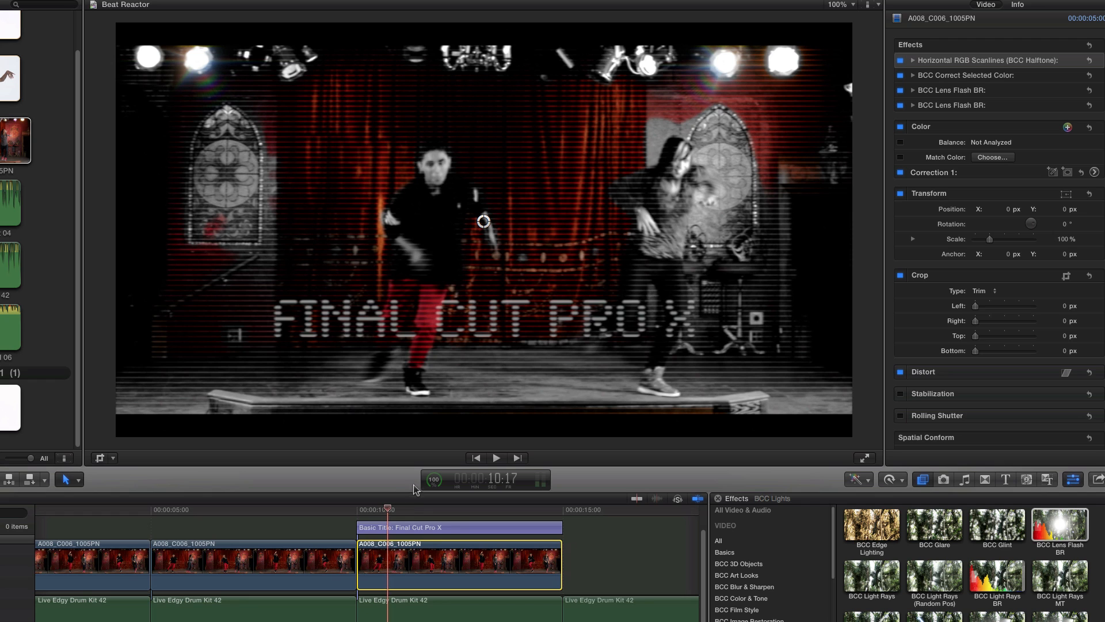
drag(415, 525, 621, 544)
click(587, 511)
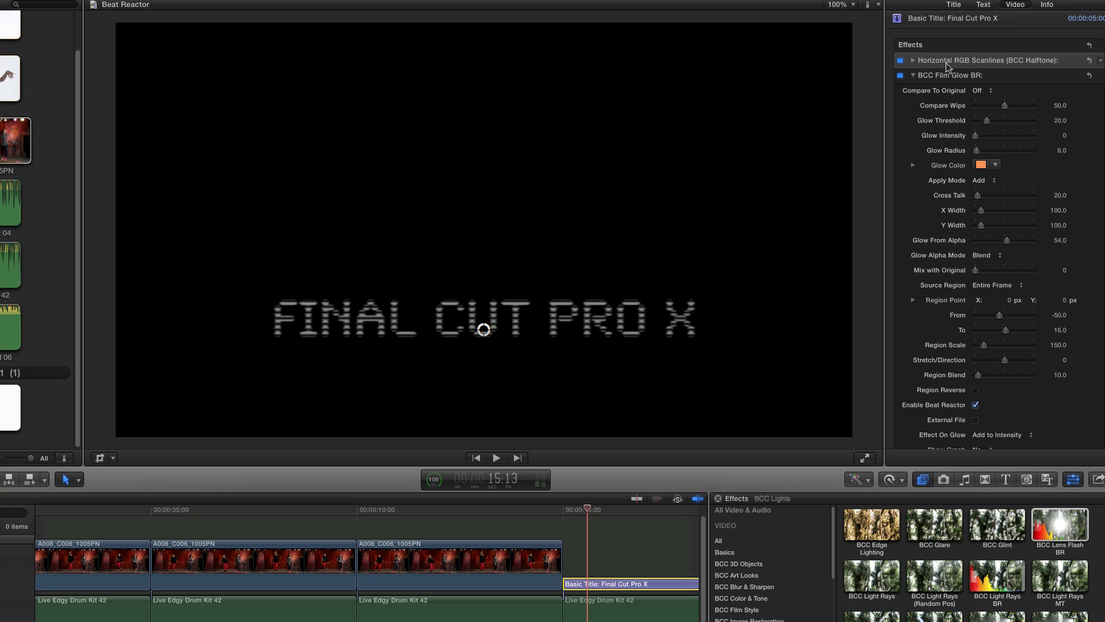
- Play the isolated title from its start to examine its BCC Film Glow BR effect against the beat
drag(589, 508, 566, 507)
key(space)
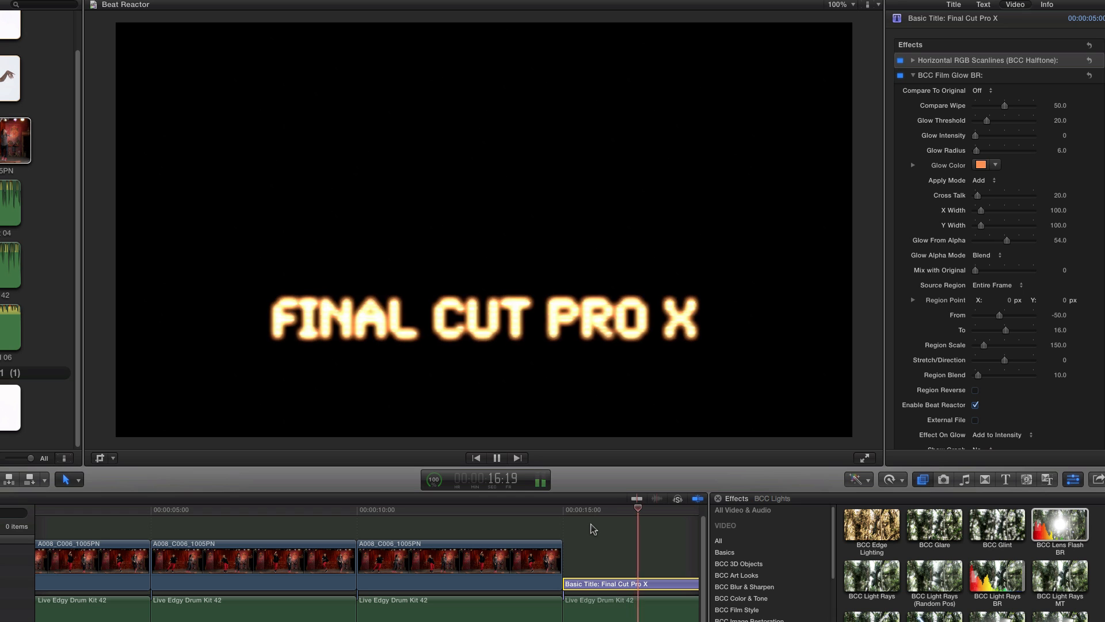
key(space)
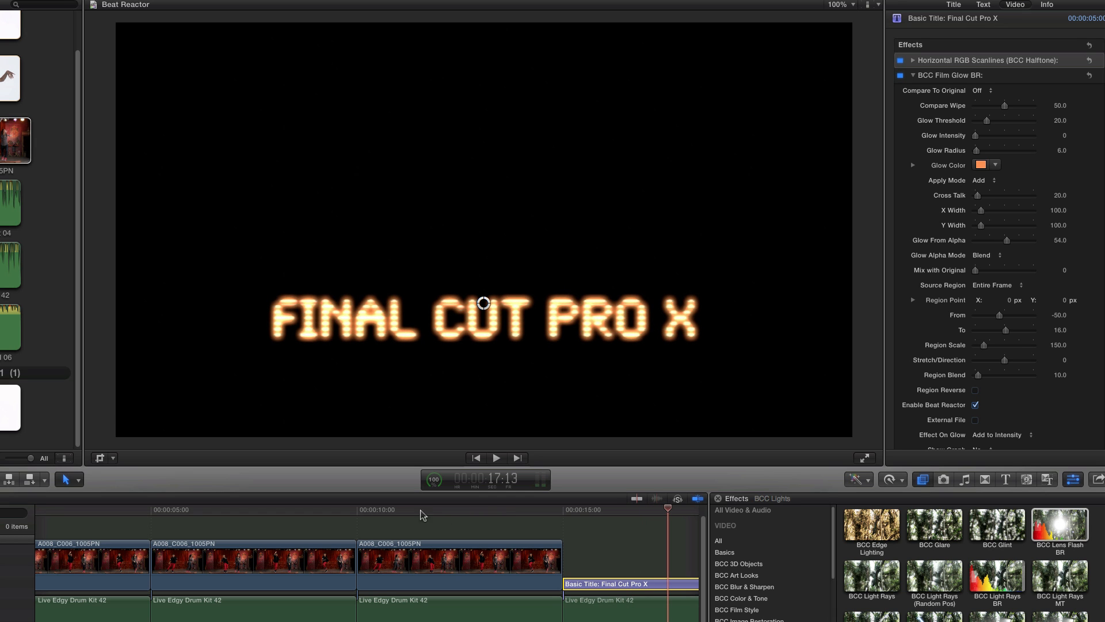
- Select the third clip and play it without the title from 10:04 to review its scanlines, color correction and flares
drag(408, 508, 365, 508)
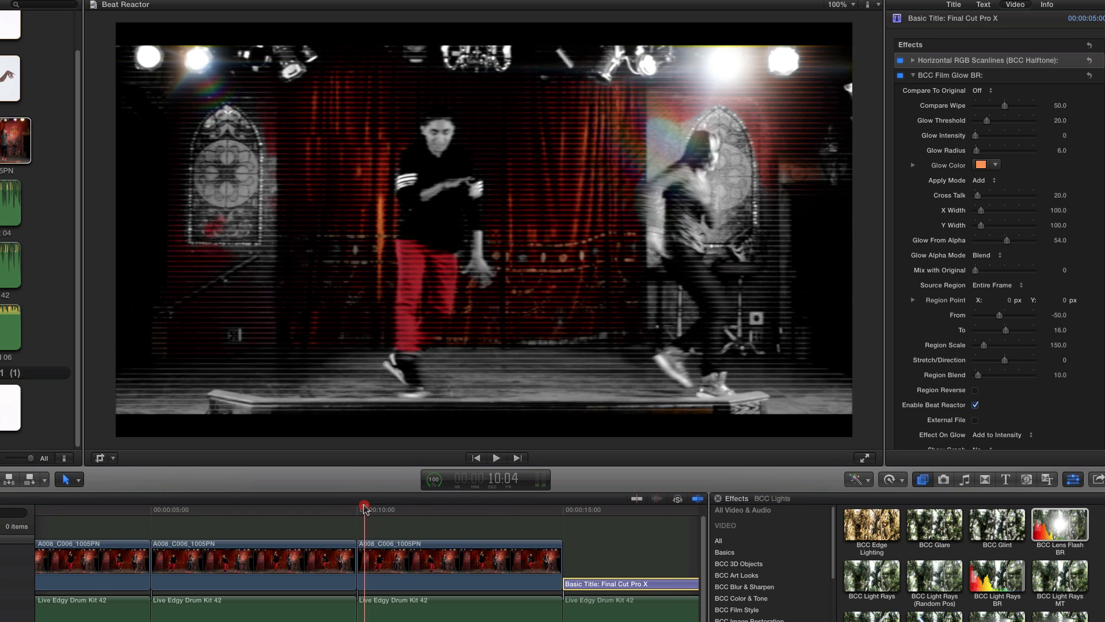
click(381, 545)
key(space)
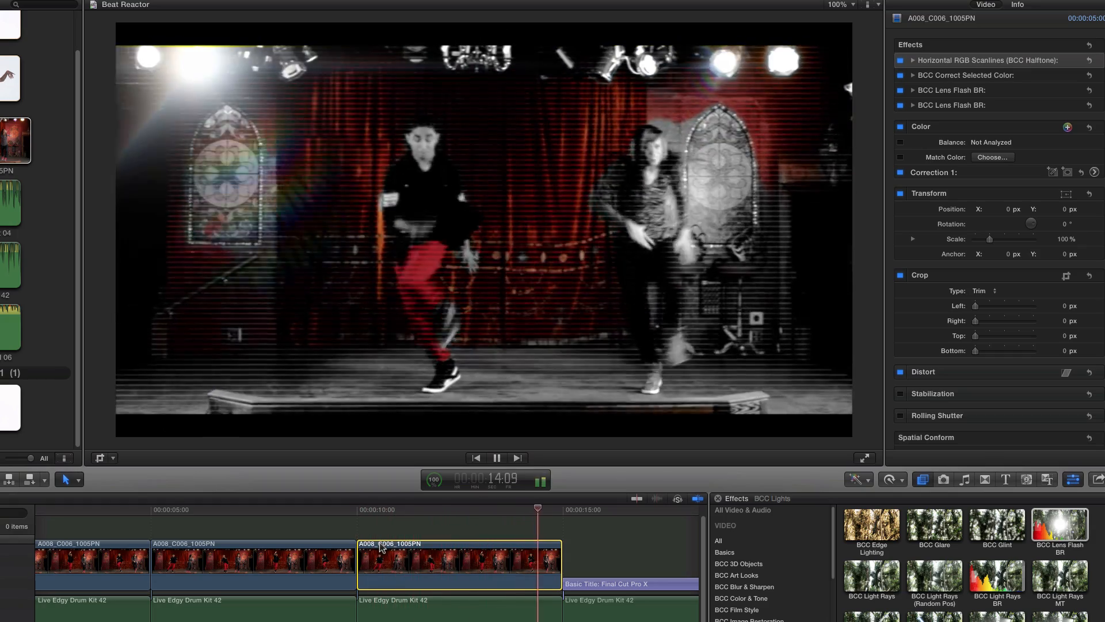
key(space)
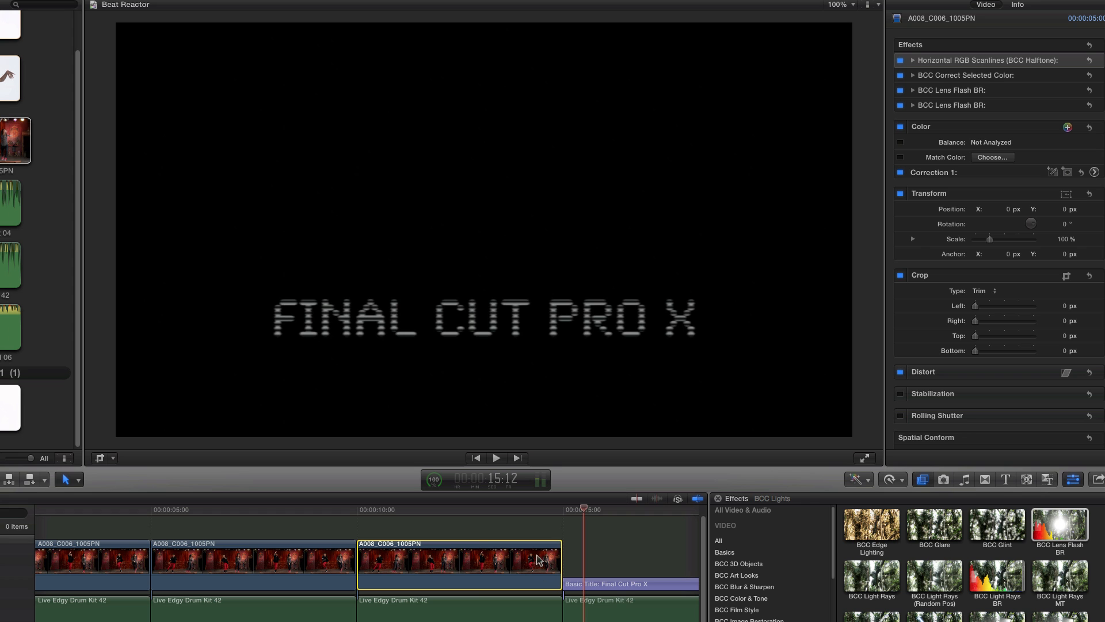
- Move the Final Cut Pro X title back above the third clip and put the playhead at 10:11
drag(484, 511, 432, 512)
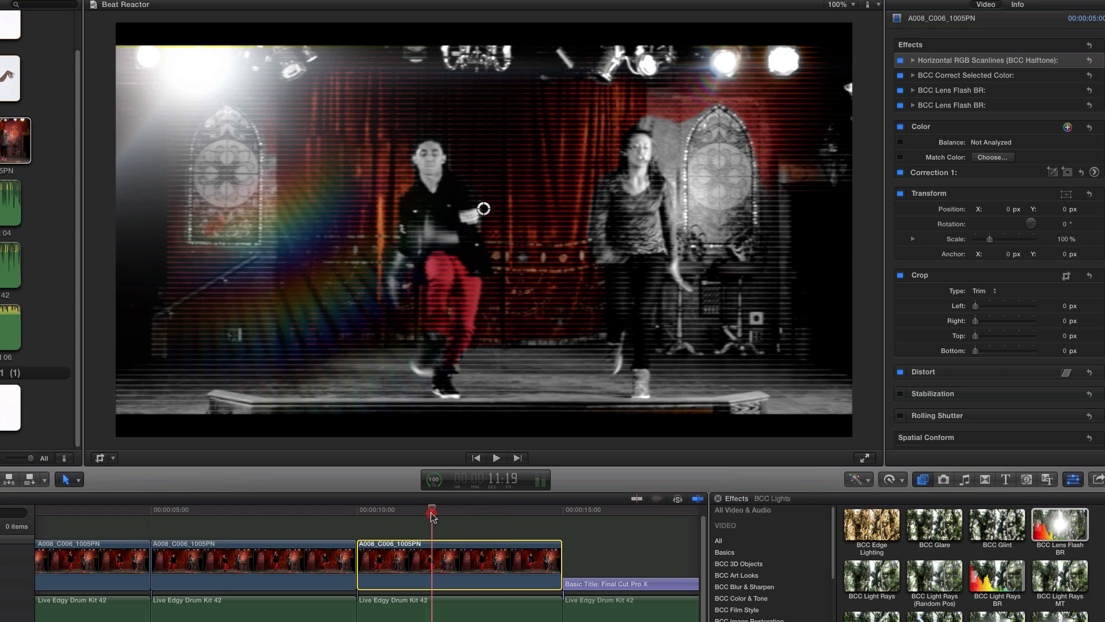
drag(575, 584, 375, 528)
click(375, 509)
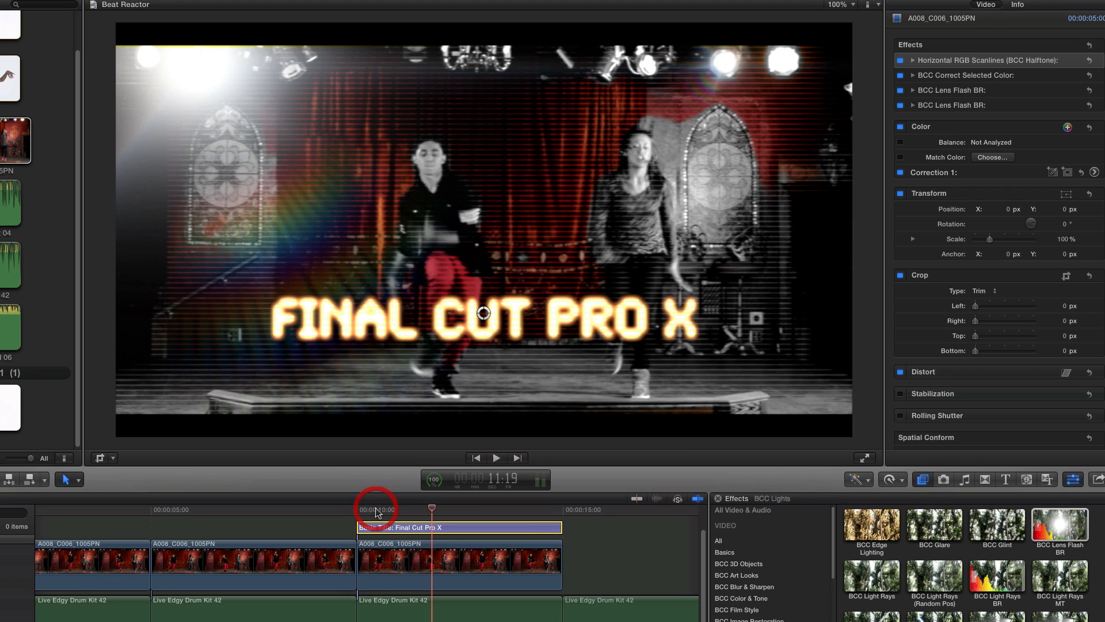
- Select the third clip and play it with the title from 10:11 to check the combined beat-driven effects
click(381, 554)
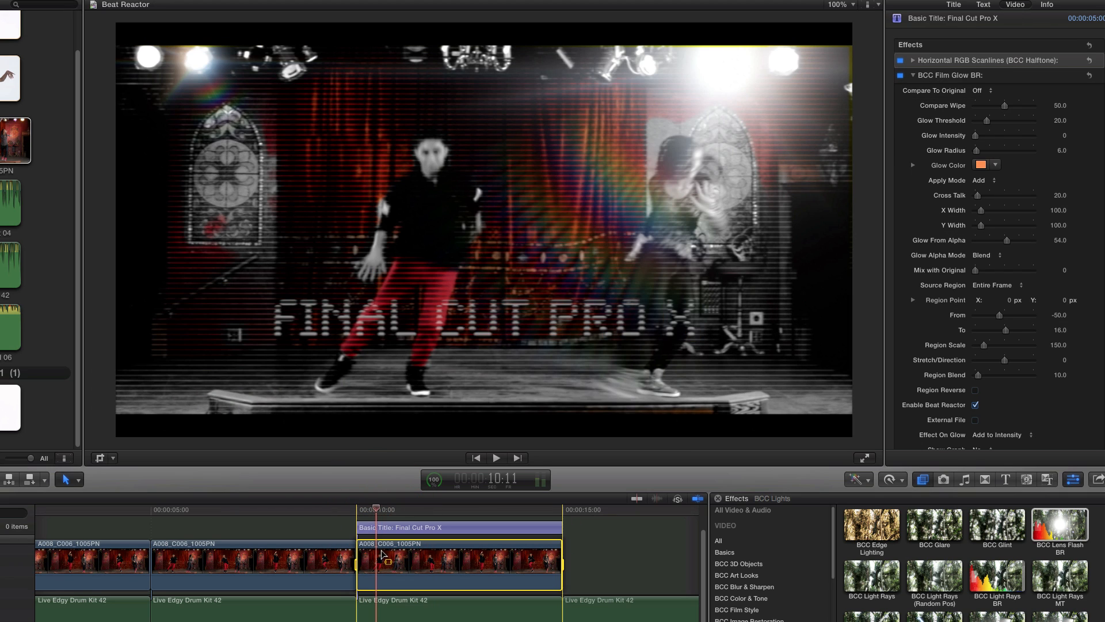
key(space)
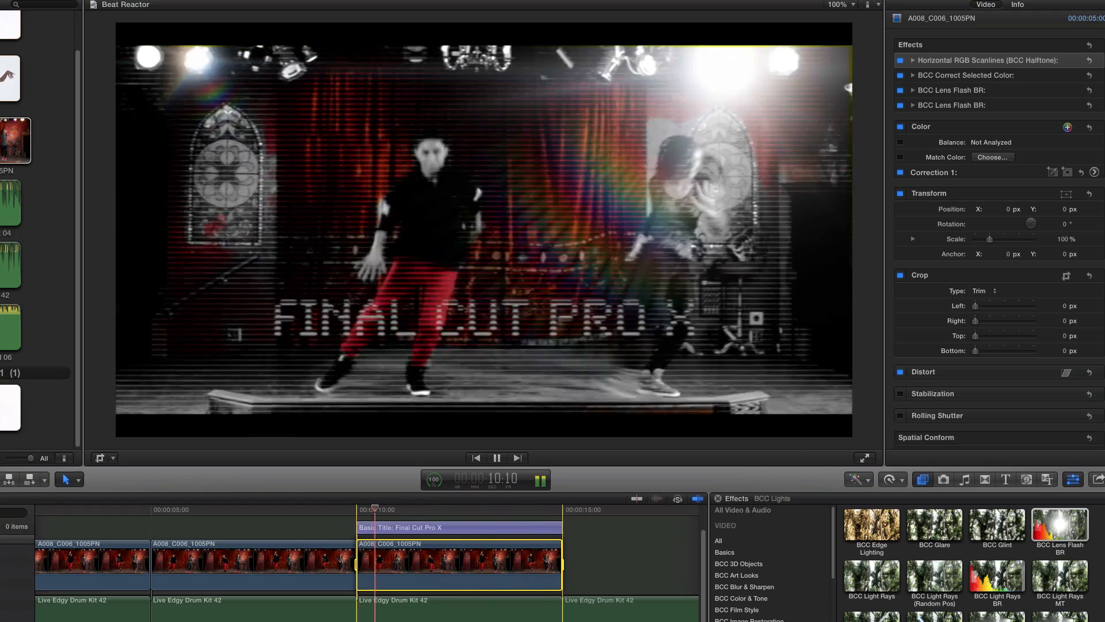
key(space)
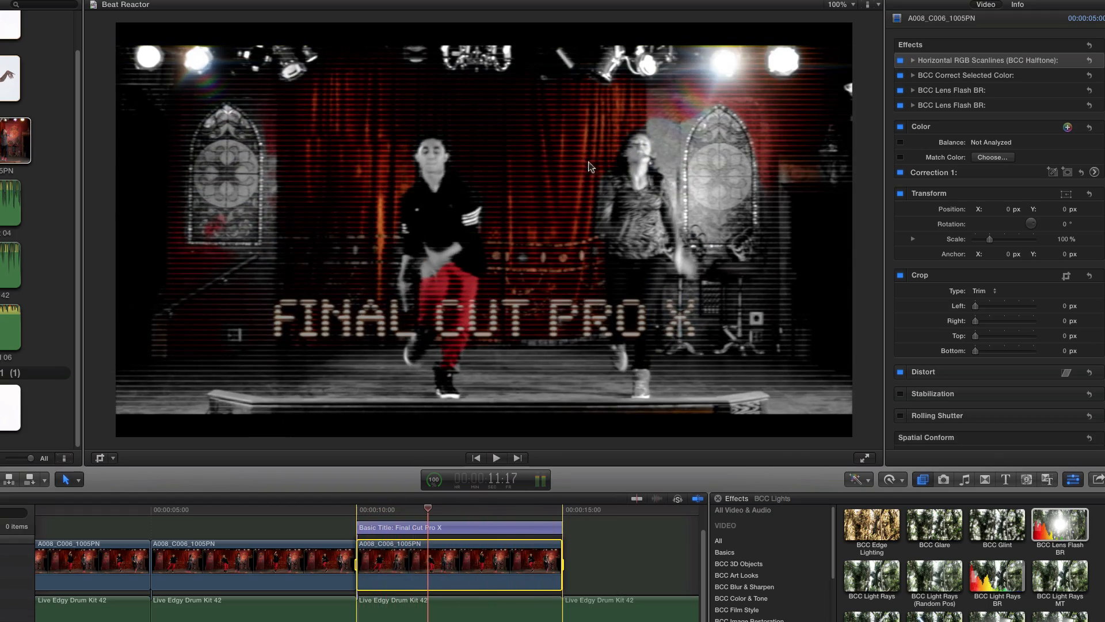
- Select the clip's BCC Correct Selected Color effect and replay the titled shot briefly from about 10:14
click(955, 77)
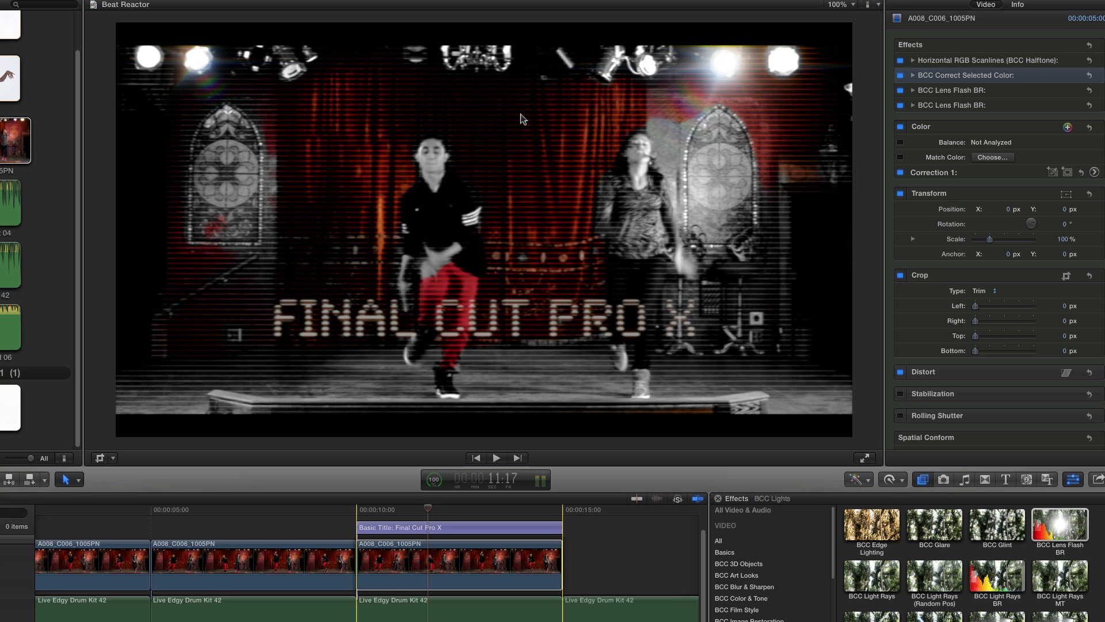
click(384, 514)
key(space)
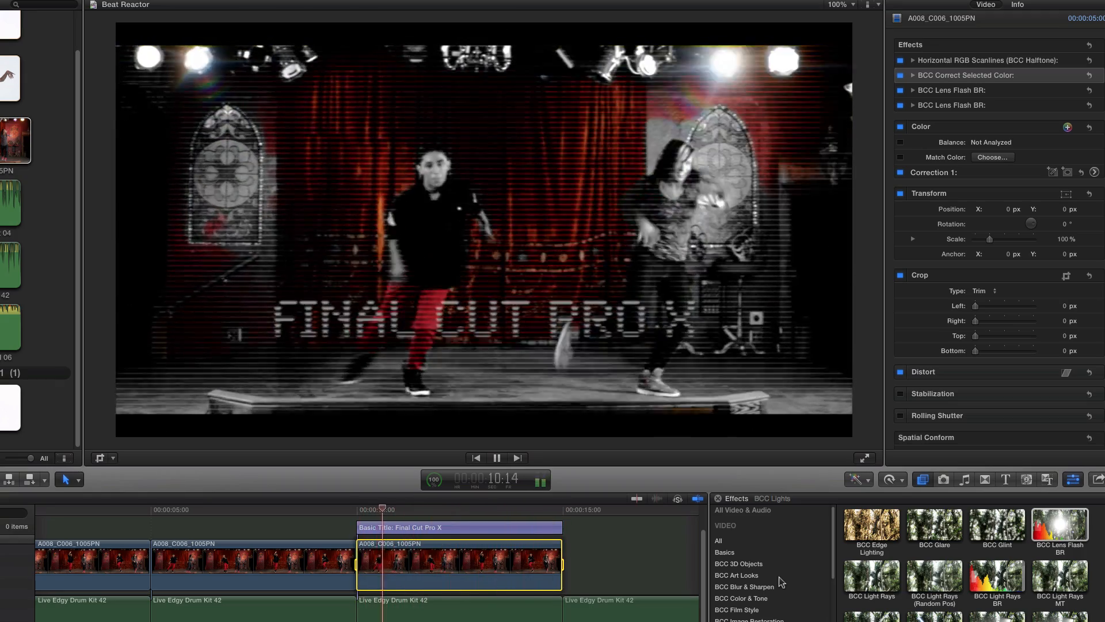
key(space)
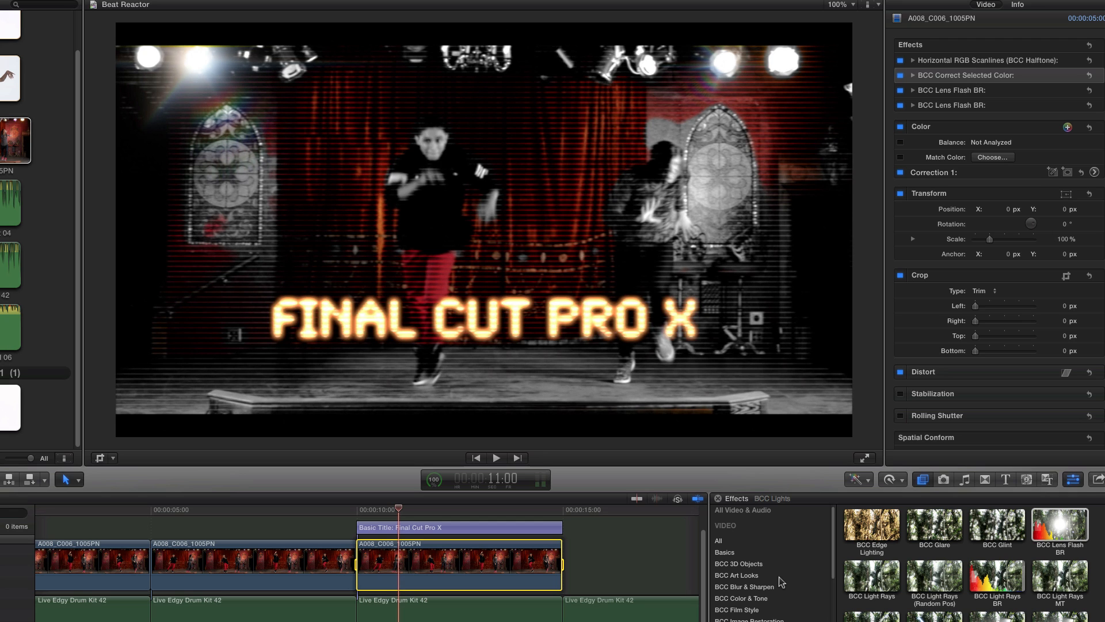